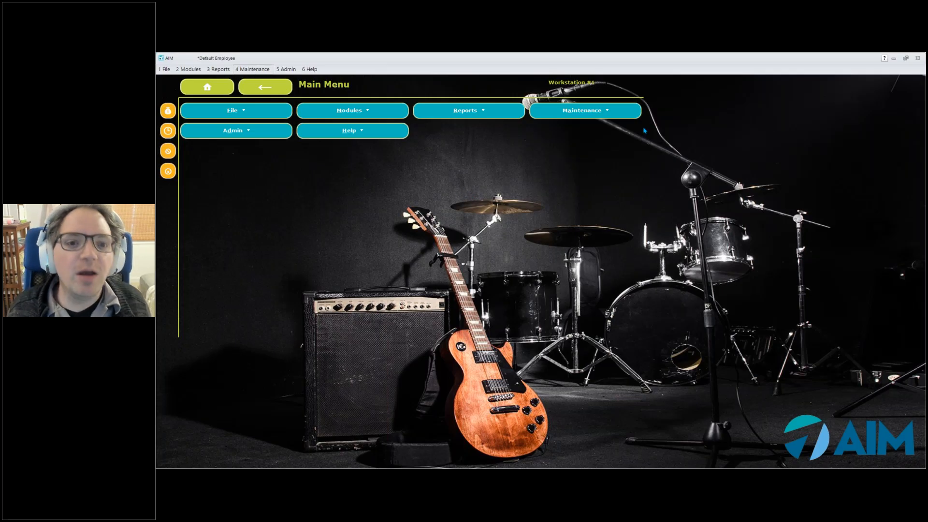
Open the Chart of Accounts from ledger maintenance and move its window up over the main screen
click(629, 115)
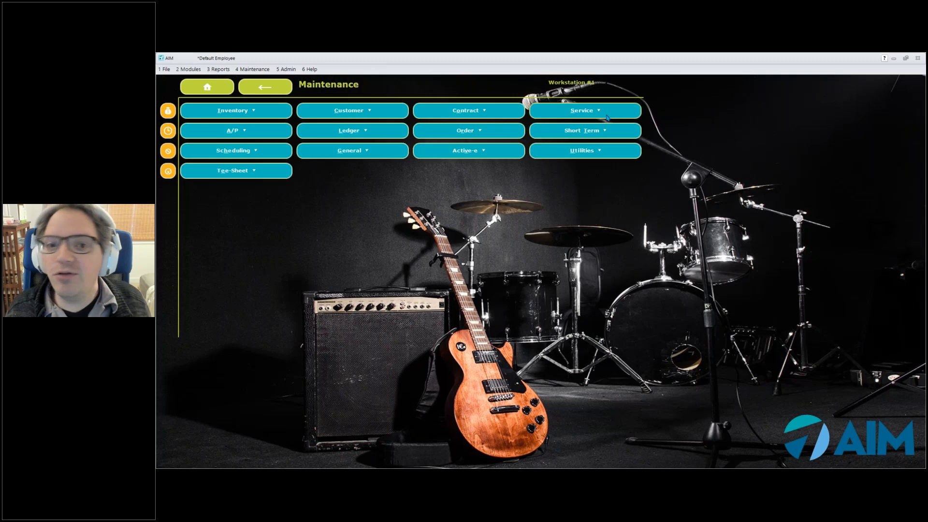
click(381, 137)
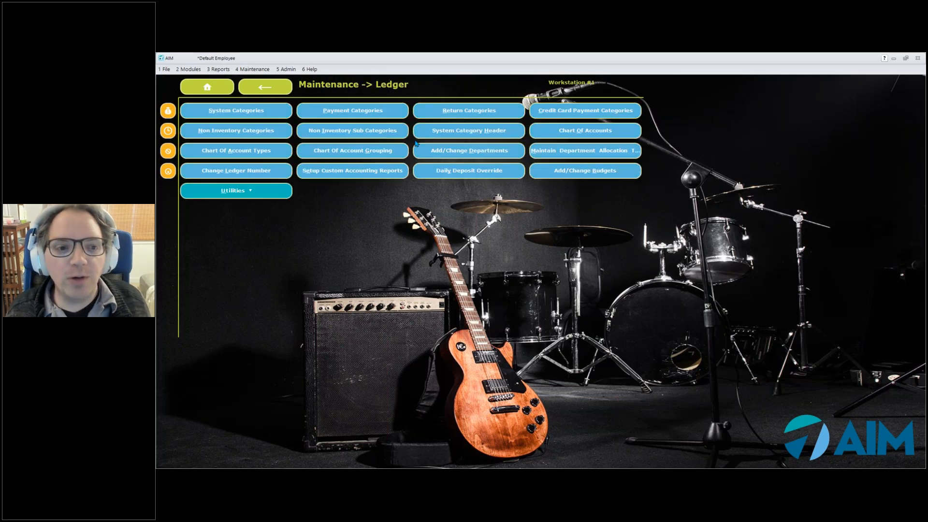
click(603, 136)
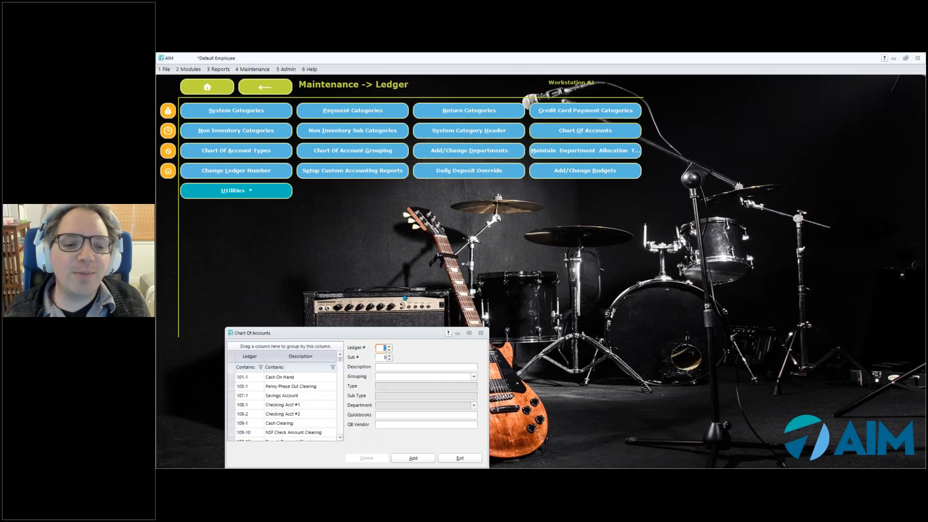
drag(390, 334, 495, 144)
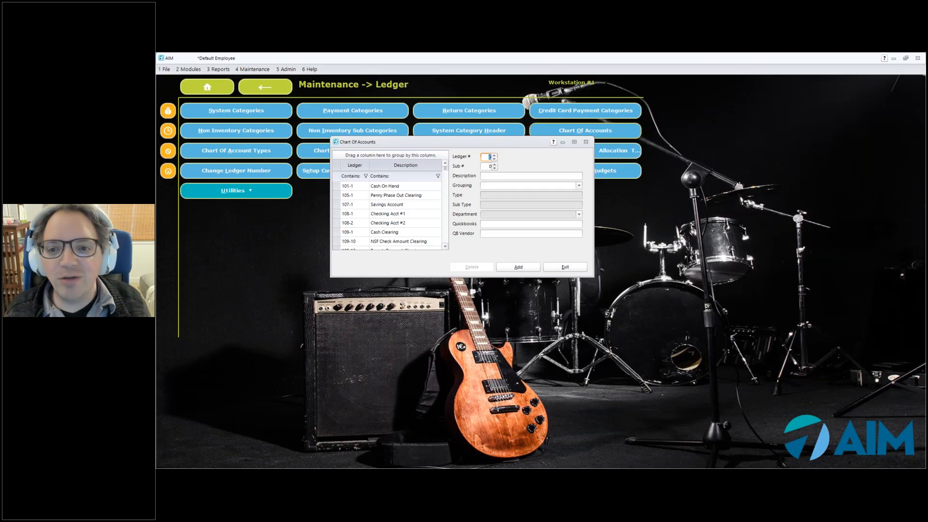
click(253, 71)
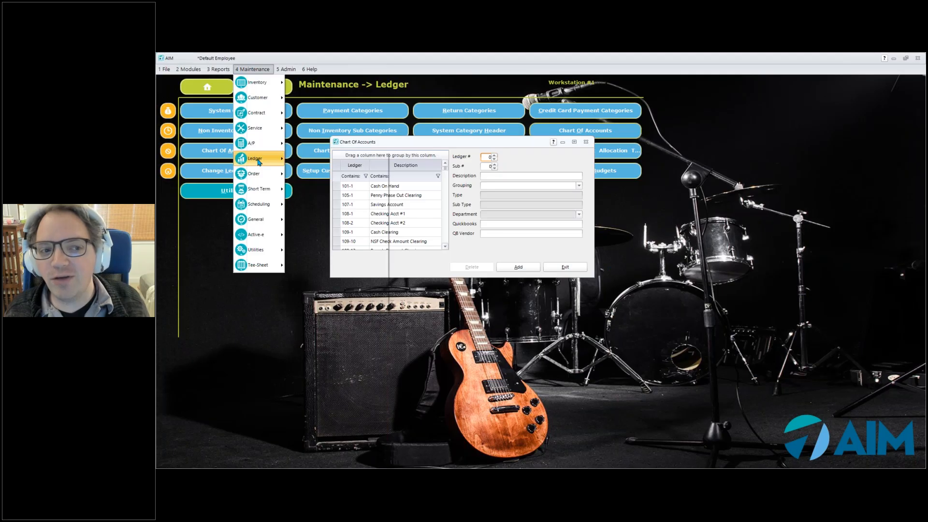
mouse_move(259, 161)
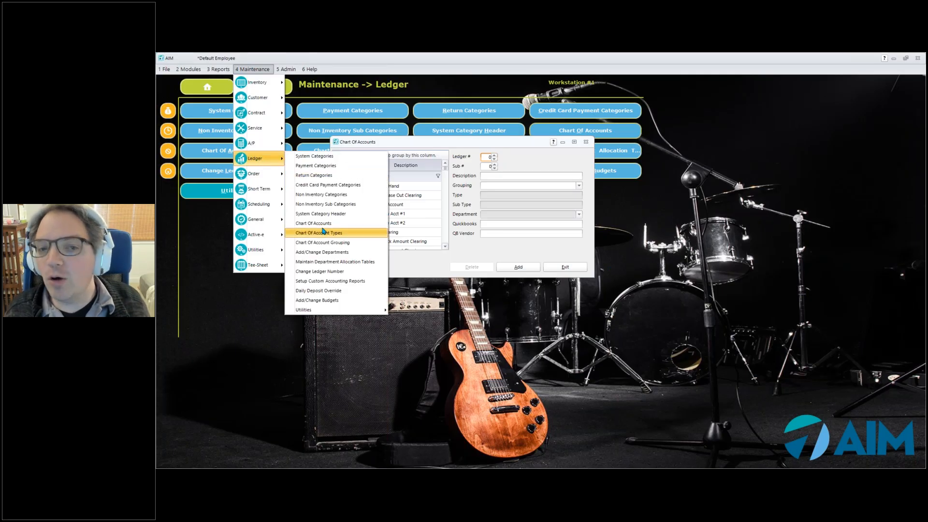
click(593, 255)
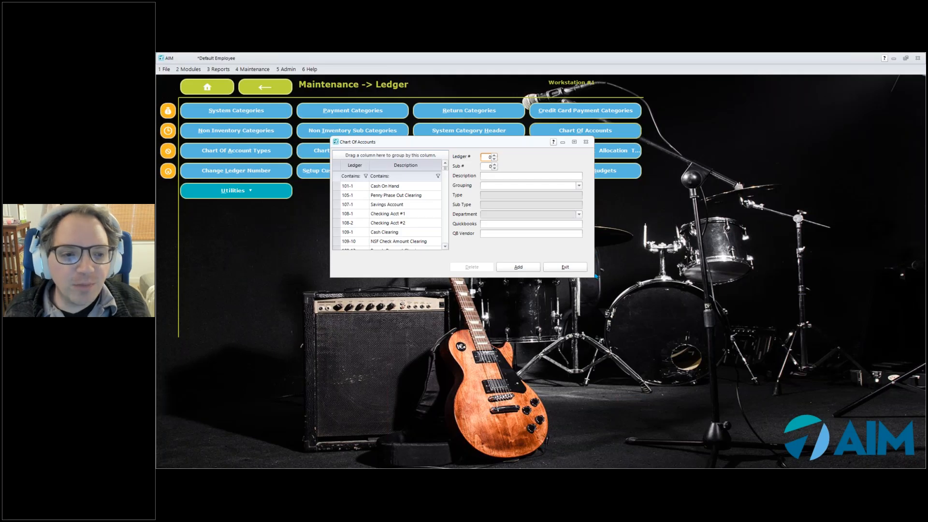
Review the list of ledger accounts, including the details of Penny Phase Out Clearing and the QuickBooks mapping of Savings Account
click(396, 196)
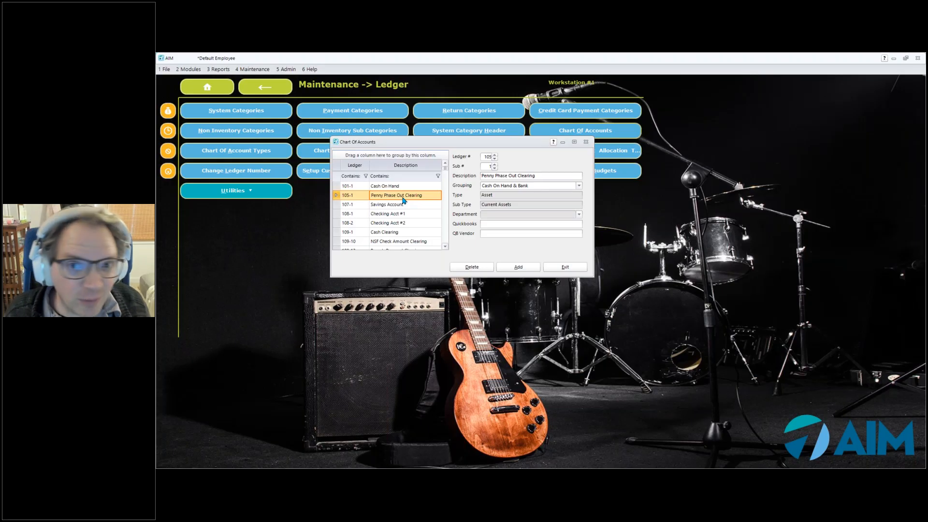
scroll(445, 225, down, 8)
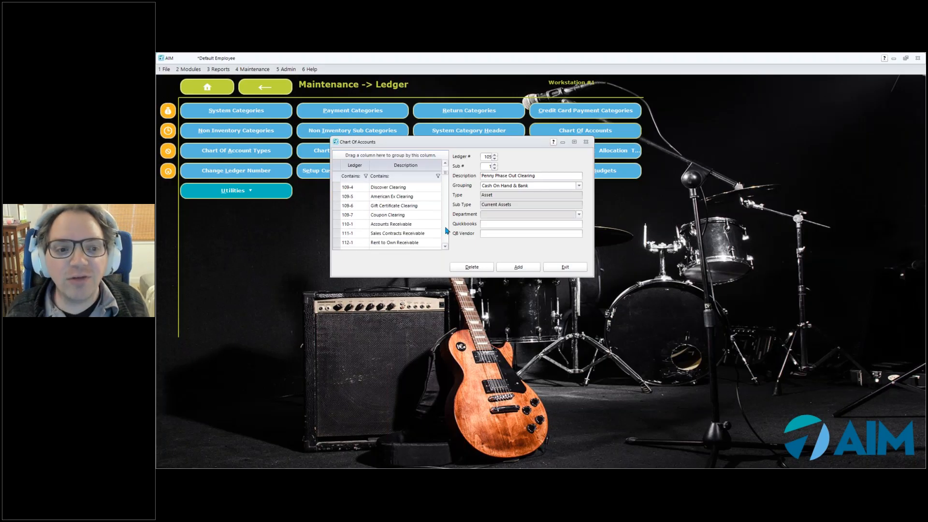
scroll(444, 225, down, 8)
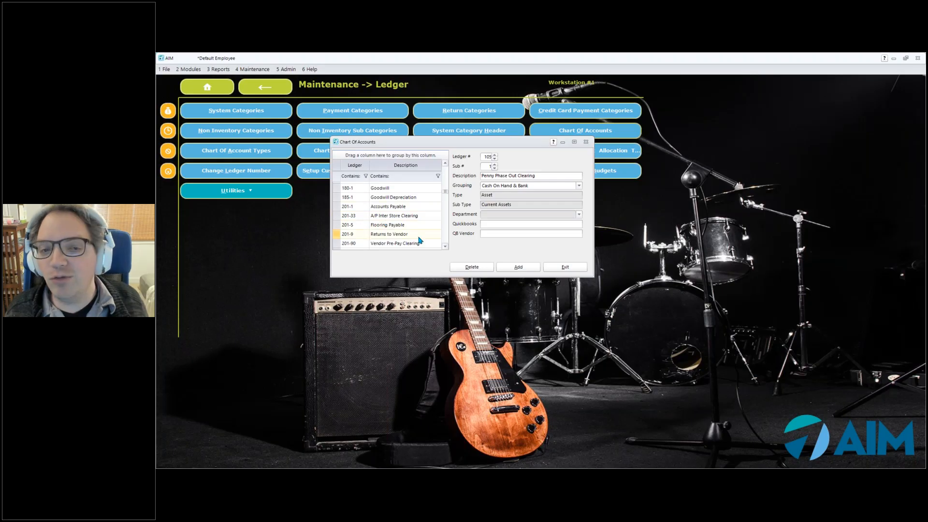
scroll(447, 237, down, 8)
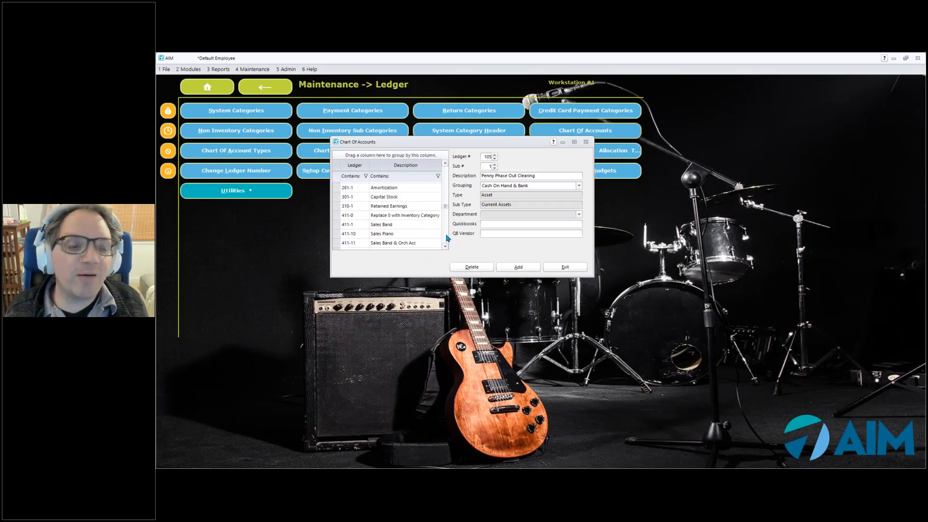
scroll(447, 238, down, 3)
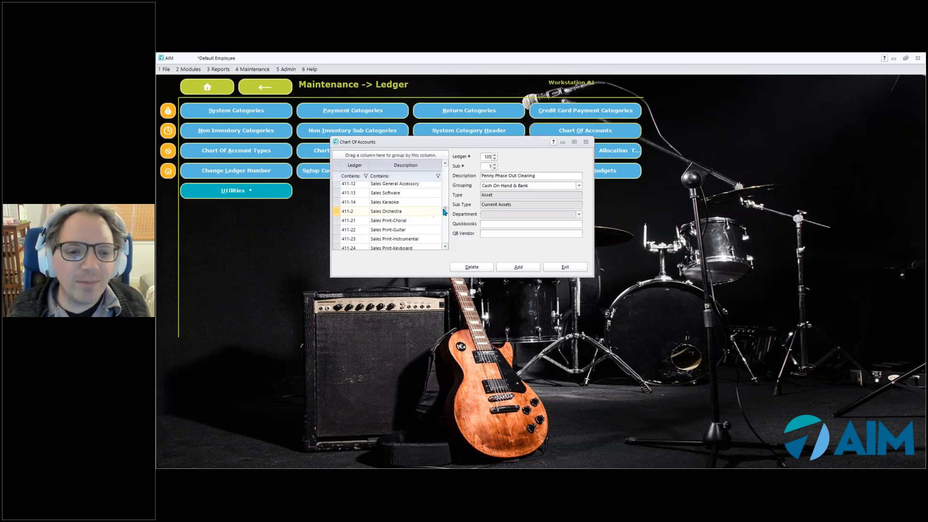
scroll(445, 212, up, 10)
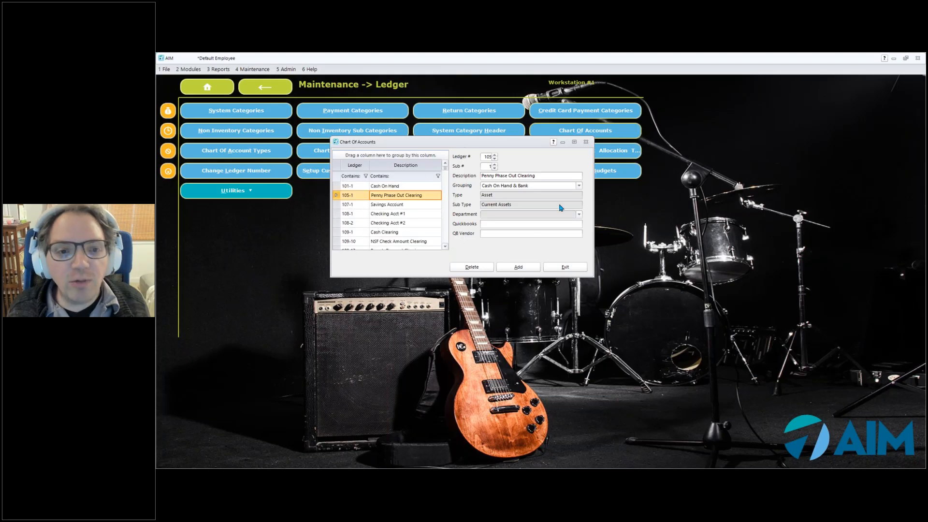
click(400, 208)
click(534, 224)
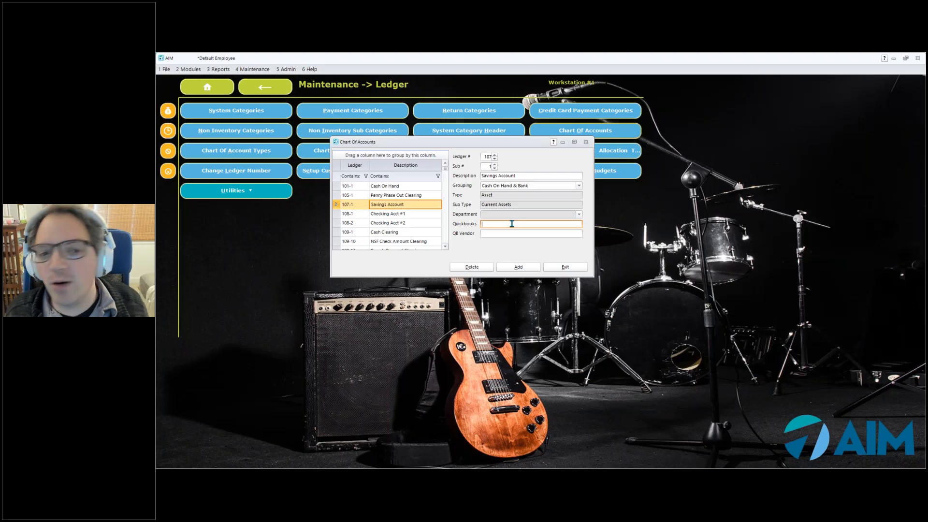
Map Checking Acct #1 to the QuickBooks account First Trust and Savings Bank, save it and close the Chart of Accounts
click(394, 215)
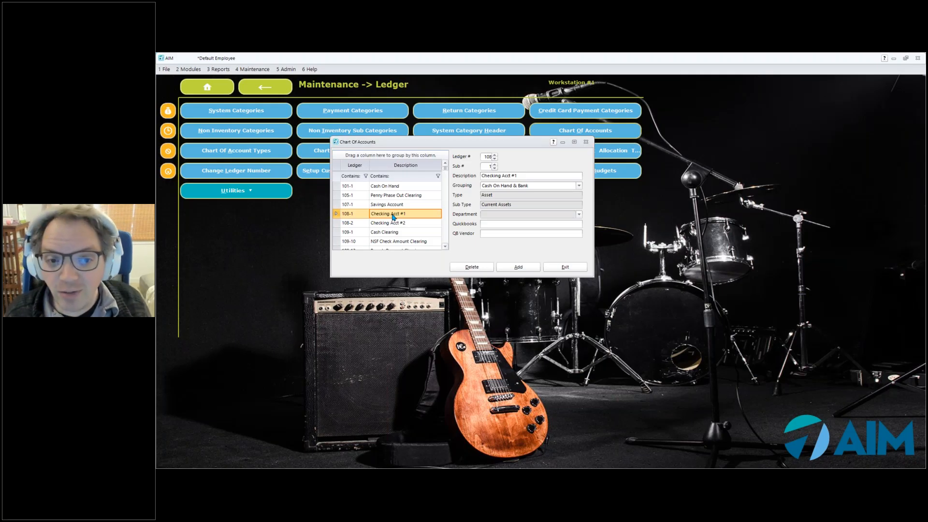
click(507, 223)
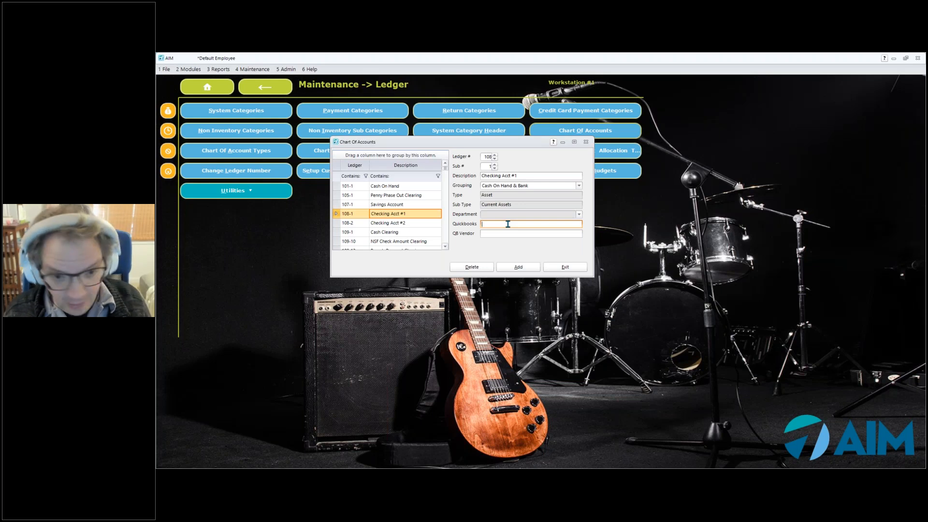
text(First Trust and Savings Bank)
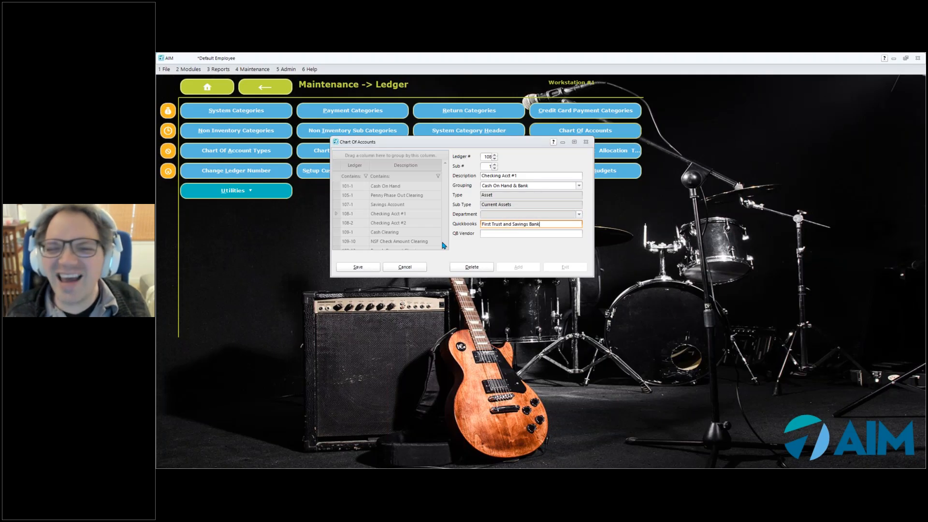
click(354, 270)
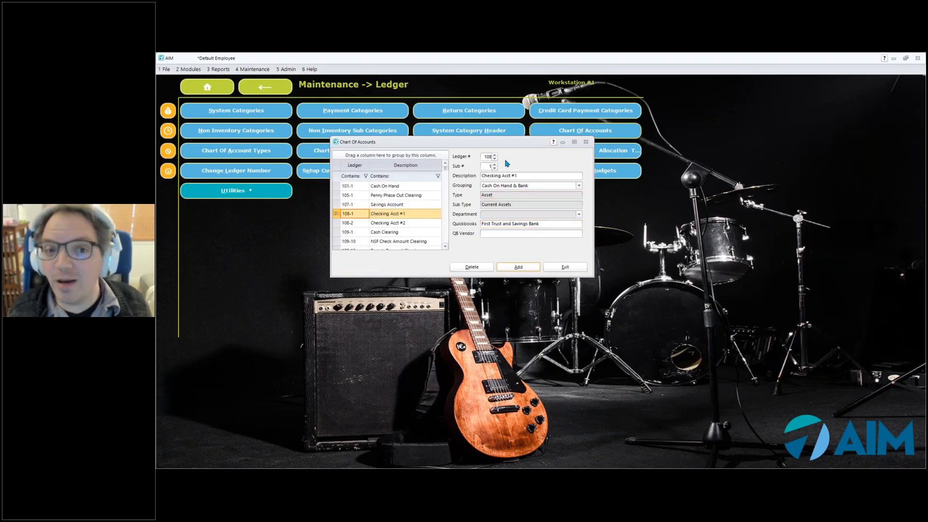
click(565, 271)
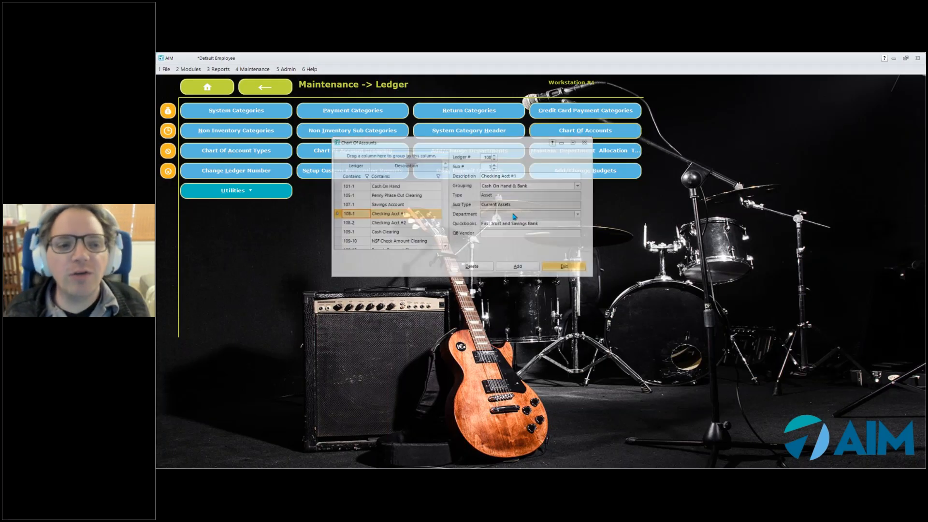
Run the general ledger Chart of Accounts report with Show on Screen as its output destination
click(211, 89)
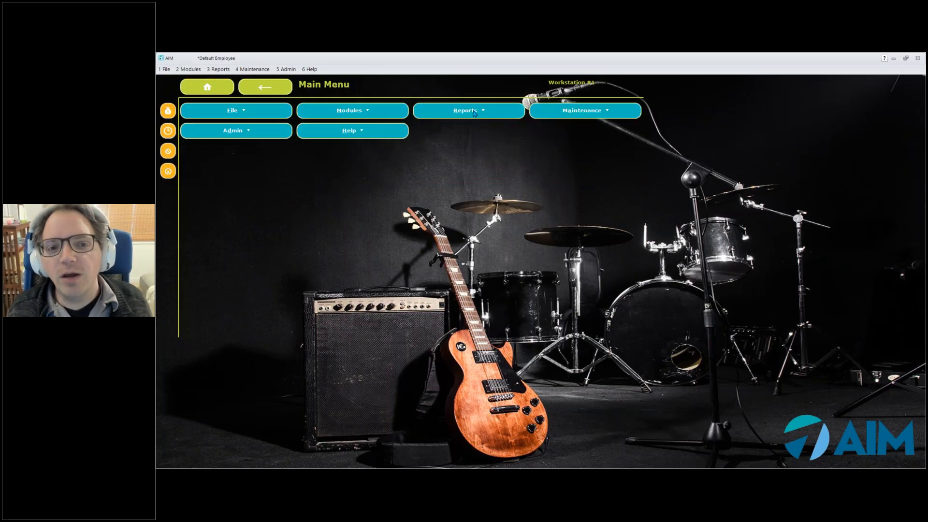
click(474, 113)
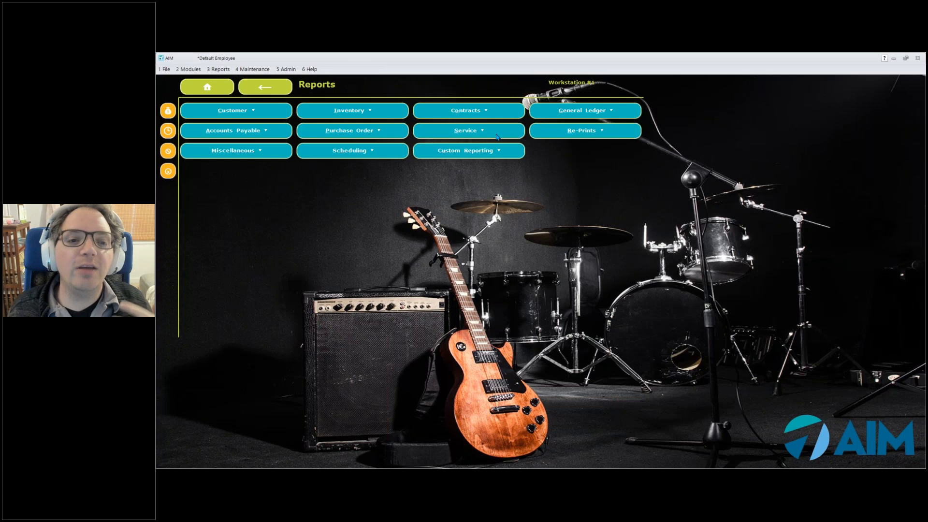
click(556, 111)
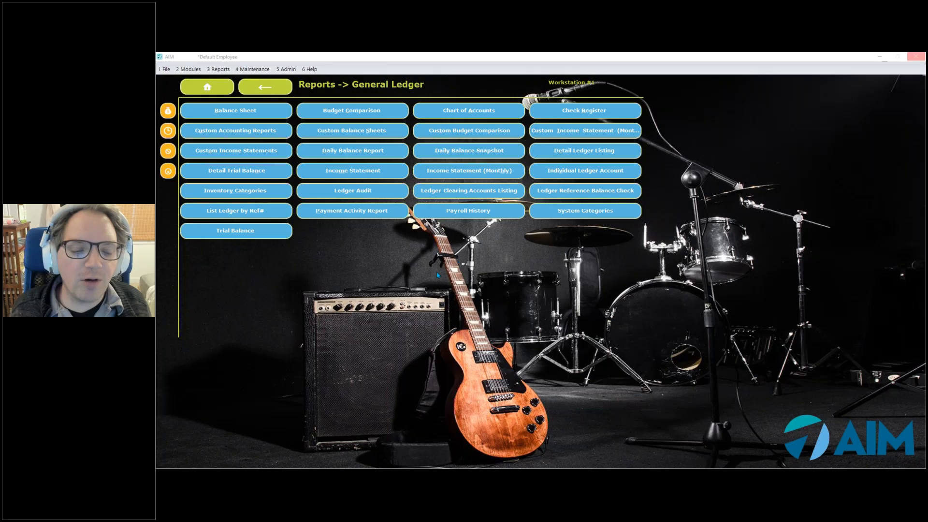
key(Escape)
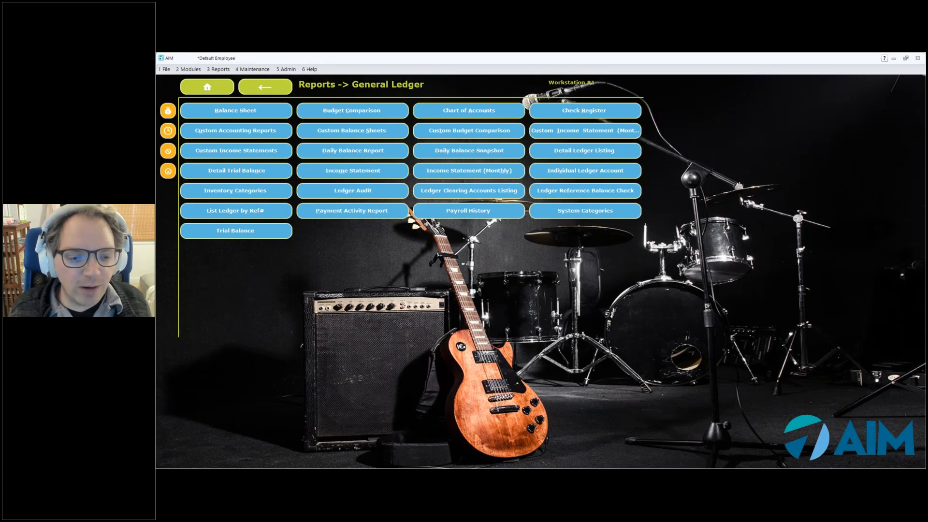
mouse_move(375, 434)
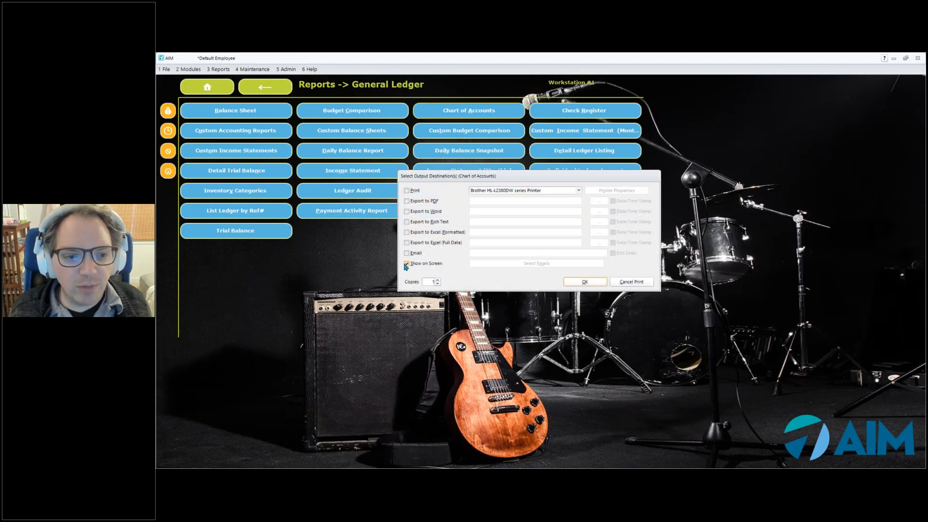
click(597, 283)
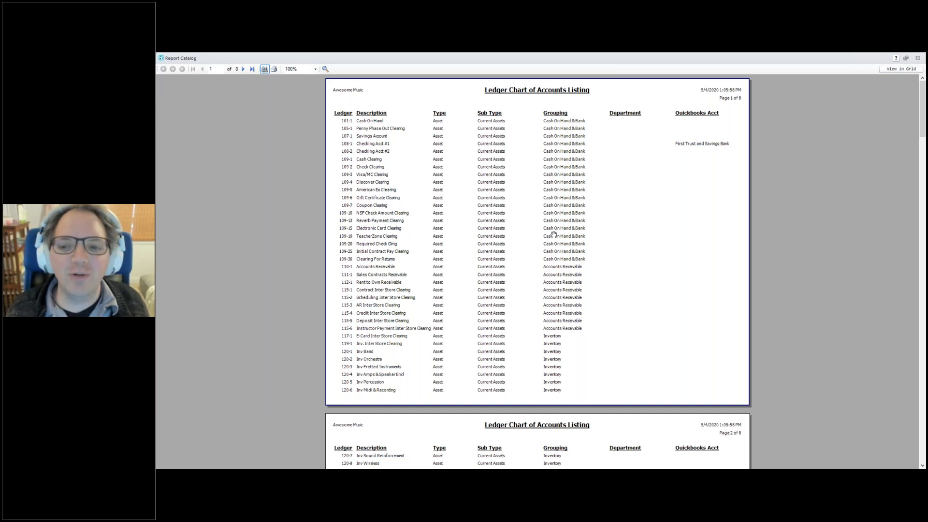
Look through the first three pages of the Ledger Chart of Accounts Listing and close the report
scroll(554, 234, down, 10)
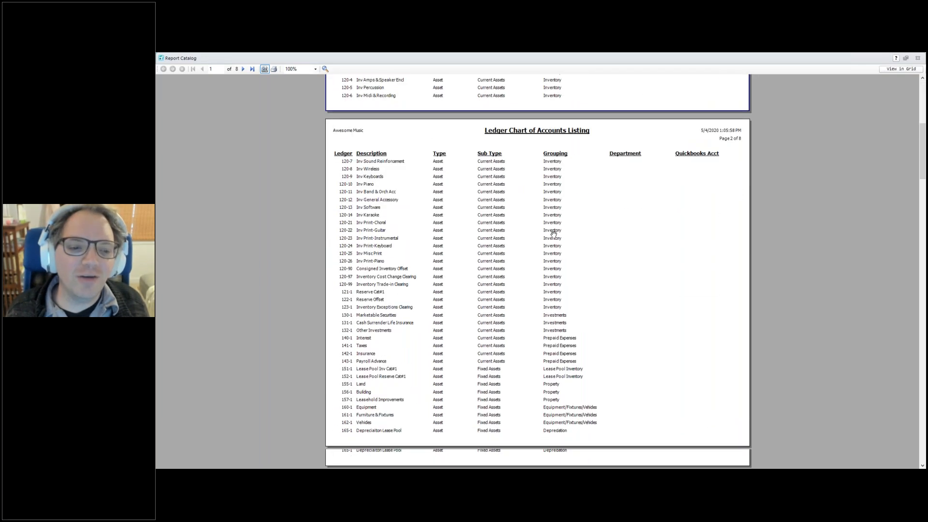
scroll(553, 234, down, 5)
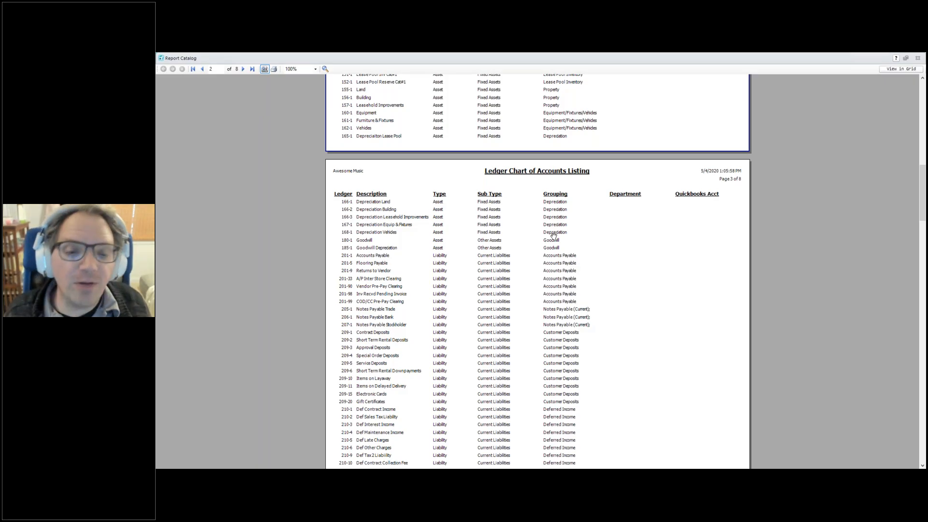
key(Escape)
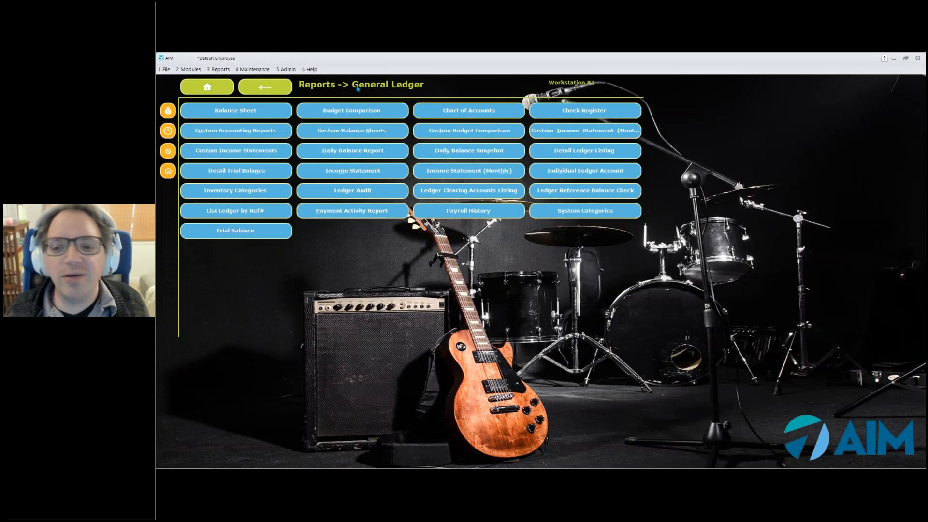
Reopen the Chart of Accounts in ledger maintenance and display the Checking Acct #1 record
click(217, 93)
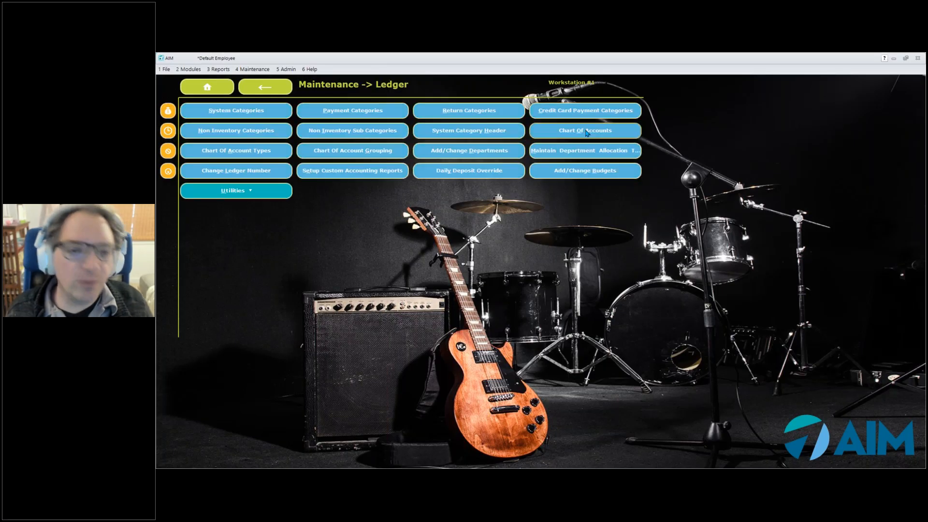
click(587, 133)
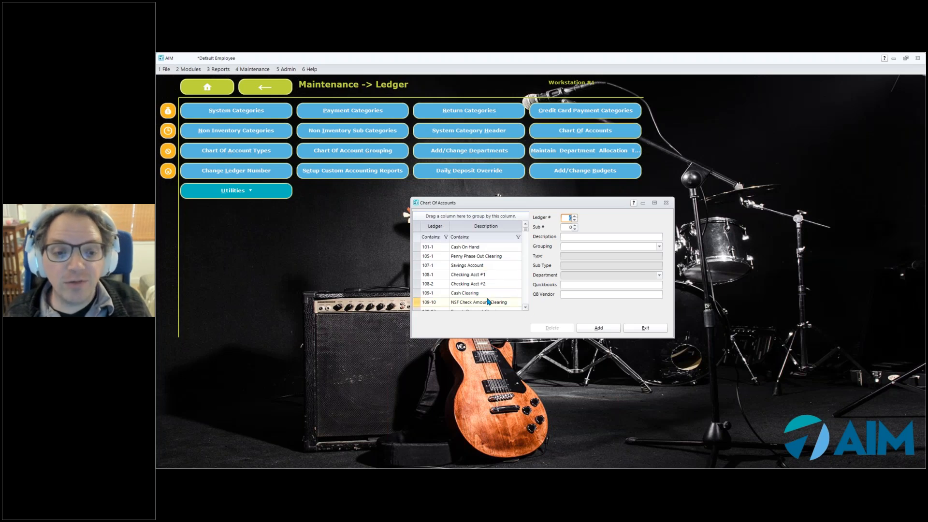
click(468, 280)
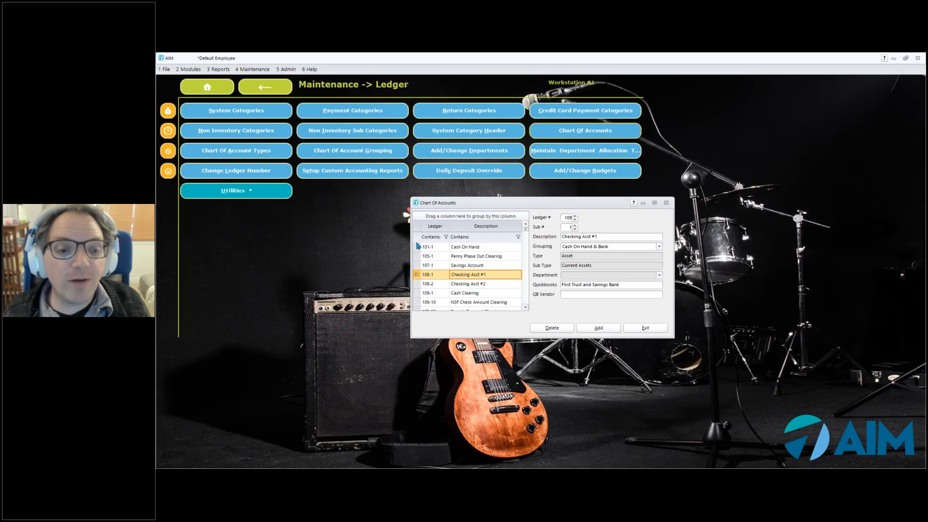
Map the Wages ledger account 601-1 to the QuickBooks account Employee Wages and save the record
drag(525, 231, 529, 289)
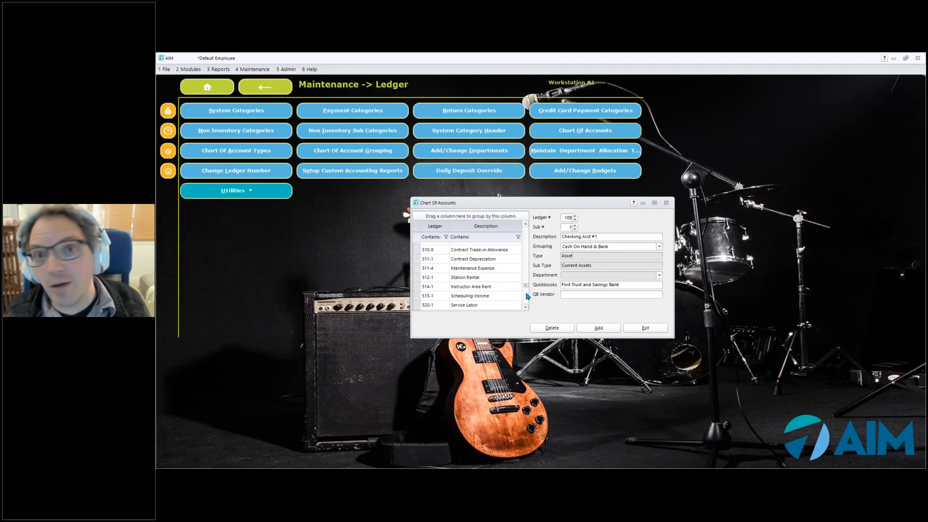
drag(526, 291, 526, 302)
click(525, 225)
click(525, 225)
click(525, 225)
click(525, 225)
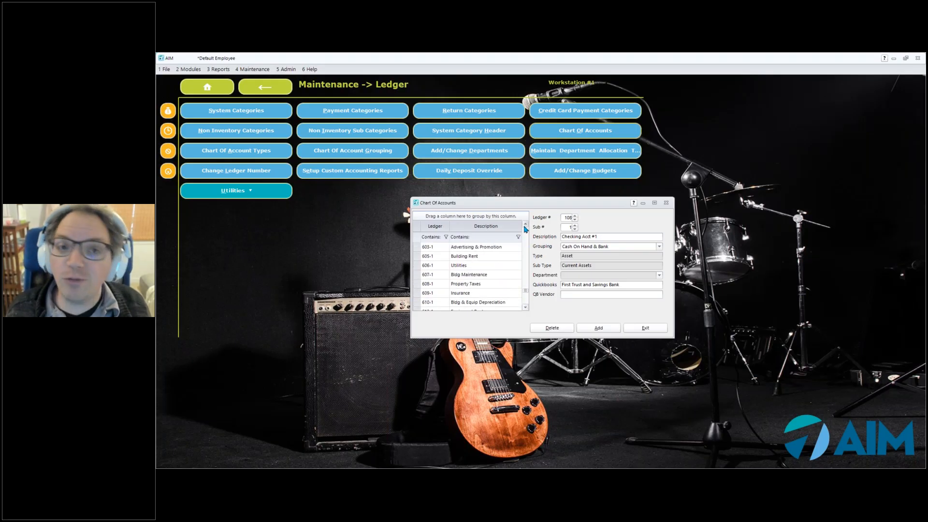
click(525, 226)
click(488, 245)
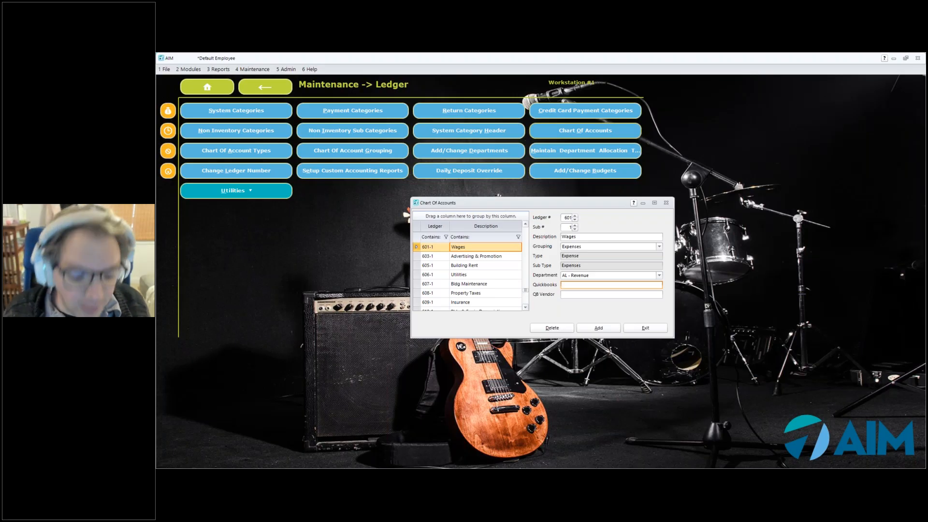
text(Emplo)
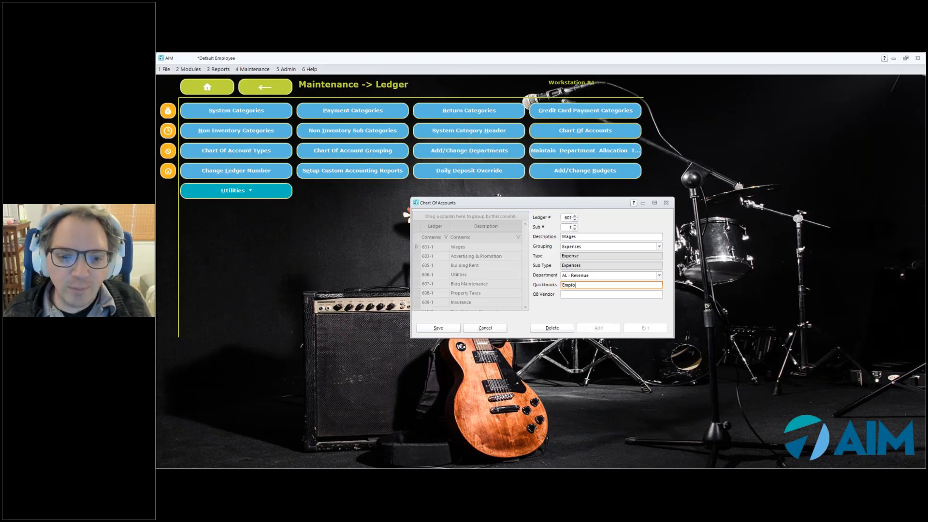
text(yee Wages)
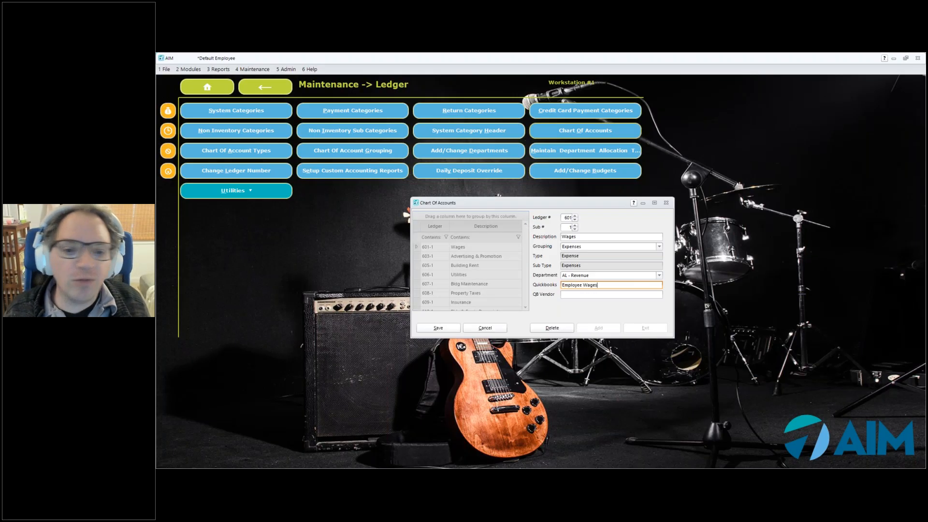
click(455, 329)
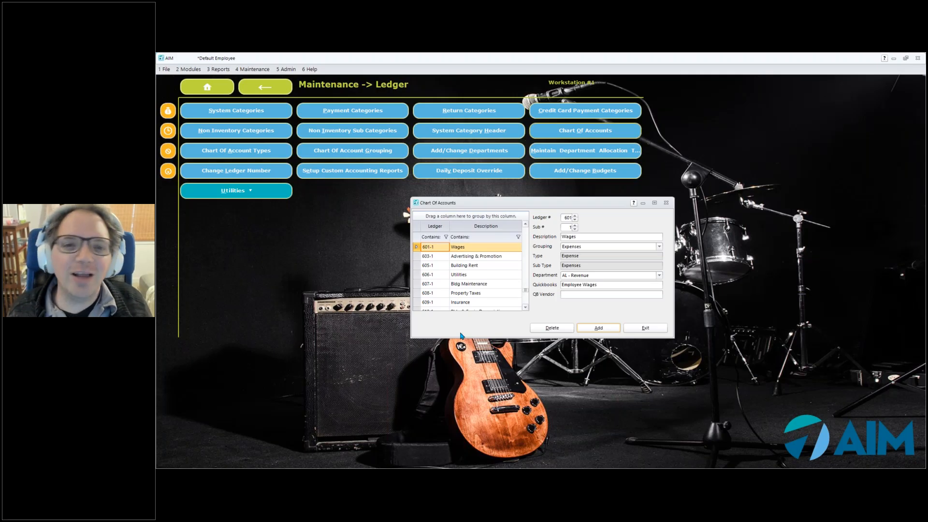
Map the Cash Clearing ledger account 109-1 to the QuickBooks account Undeposited Assets and save the record
click(524, 308)
click(525, 308)
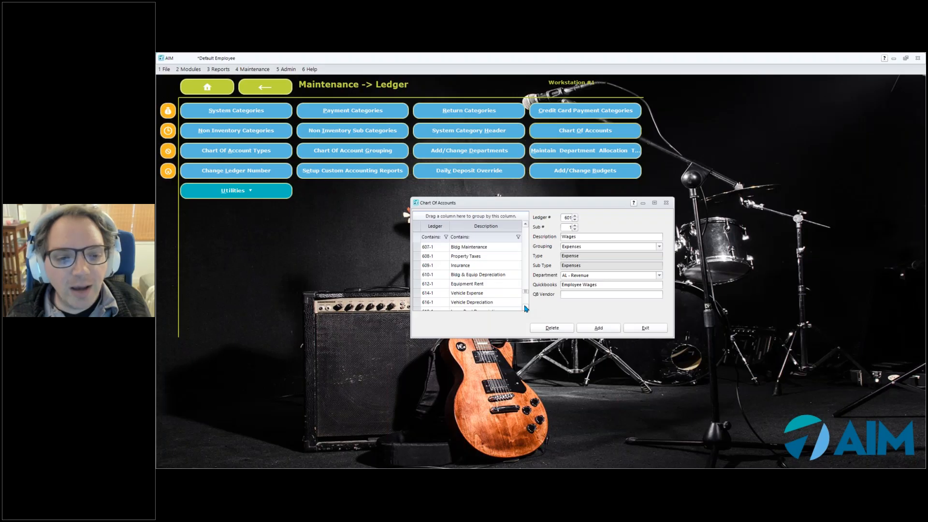
drag(526, 269, 526, 222)
click(525, 307)
click(525, 308)
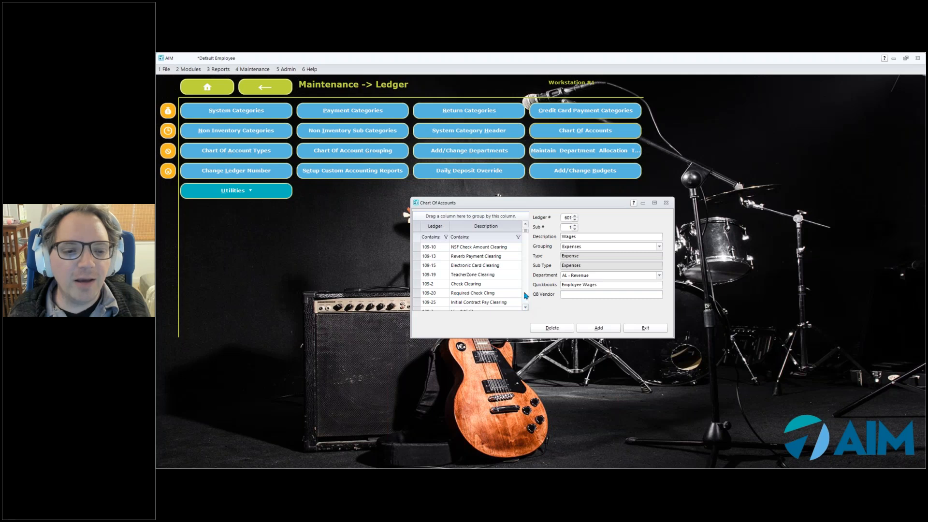
click(526, 225)
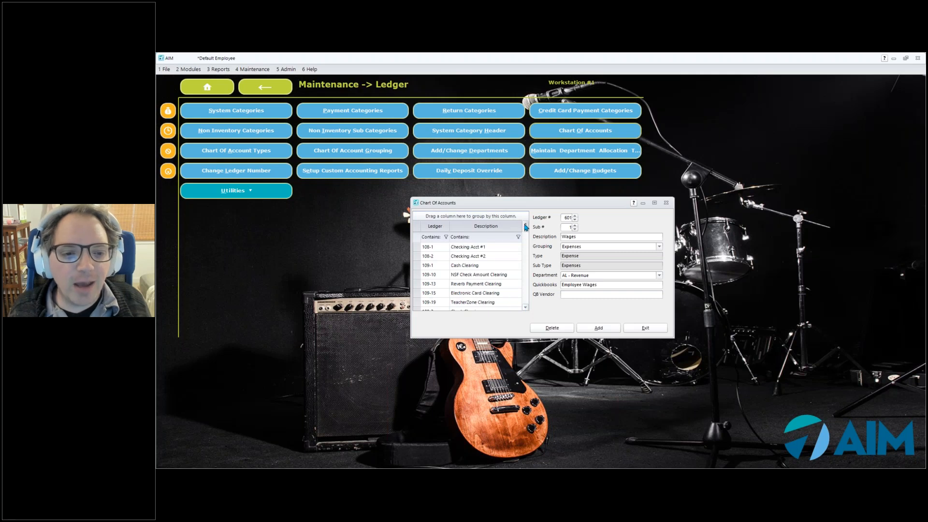
click(463, 267)
click(586, 288)
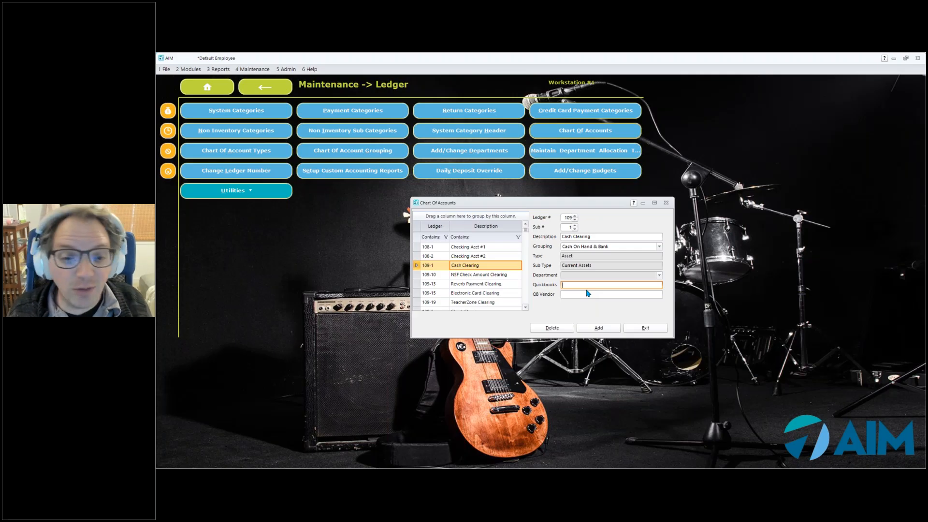
text(Undeposited )
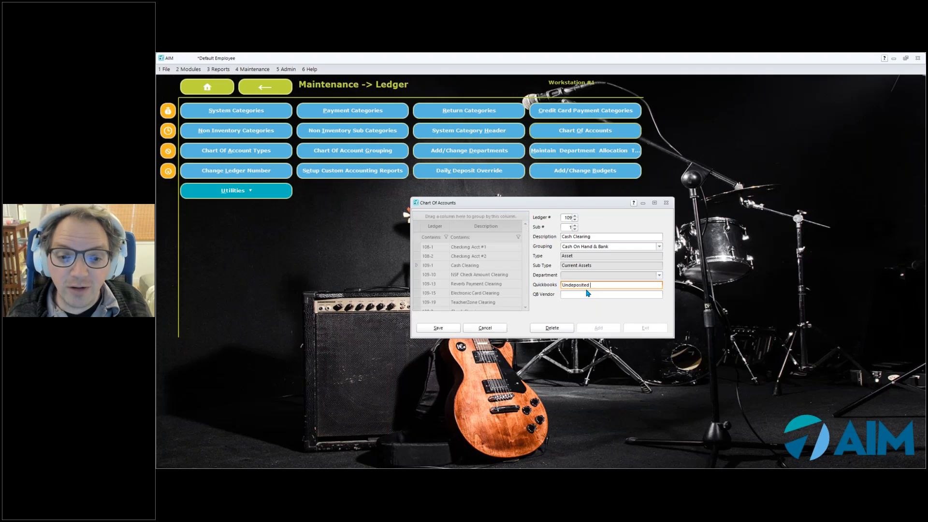
text(Assets)
click(438, 329)
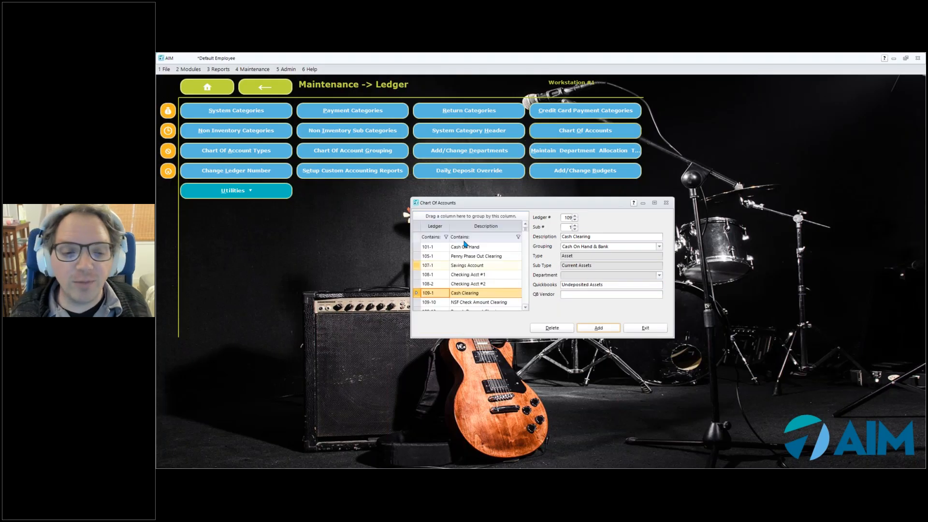
Map the Check Clearing ledger account 109-2 to the QuickBooks account Undeposited Assets and save the record
scroll(527, 312, down, 1)
scroll(503, 306, down, 1)
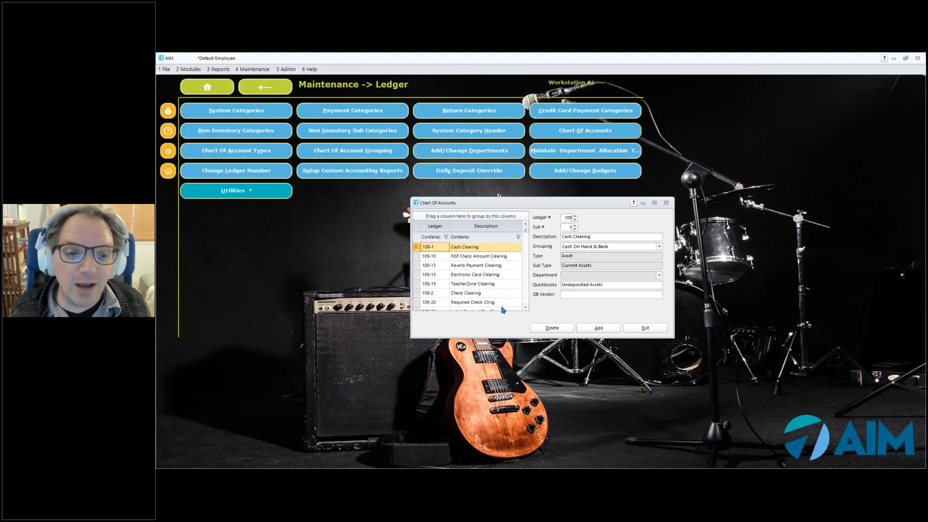
click(461, 293)
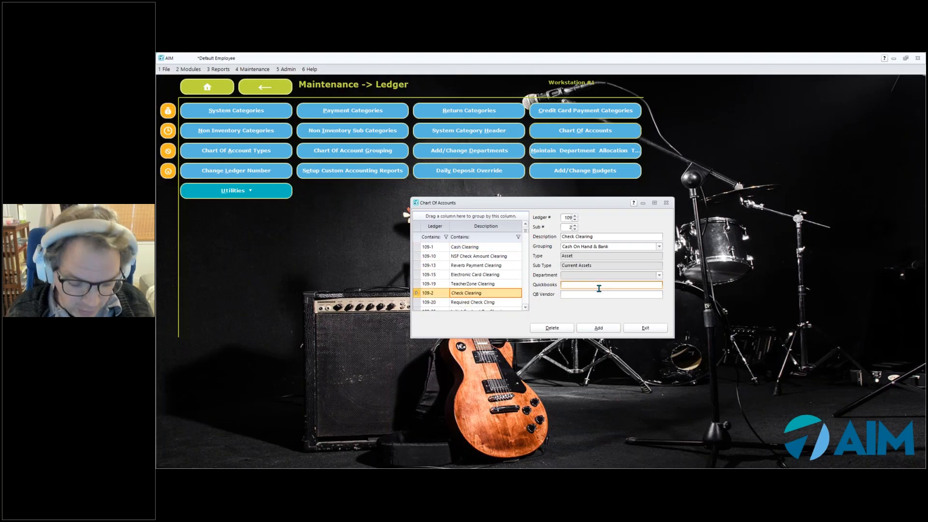
click(599, 288)
text(Undle)
key(BackSpace)
key(BackSpace)
text(espos)
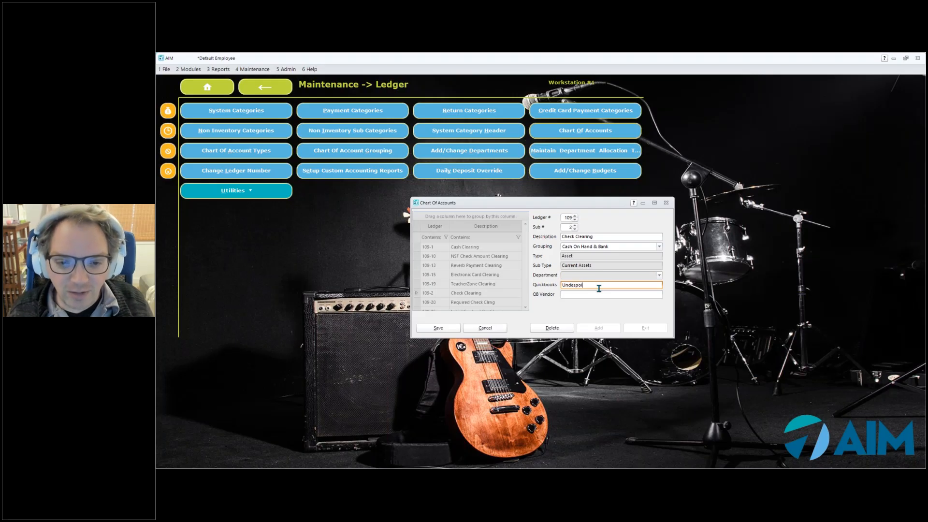
key(BackSpace)
key(BackSpace)
key(BackSpace)
text(po)
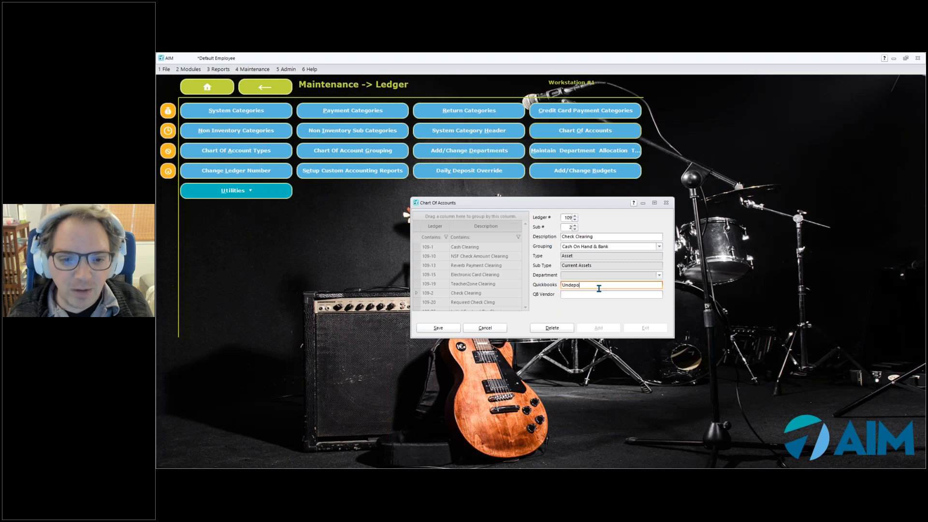
text(sited Assets)
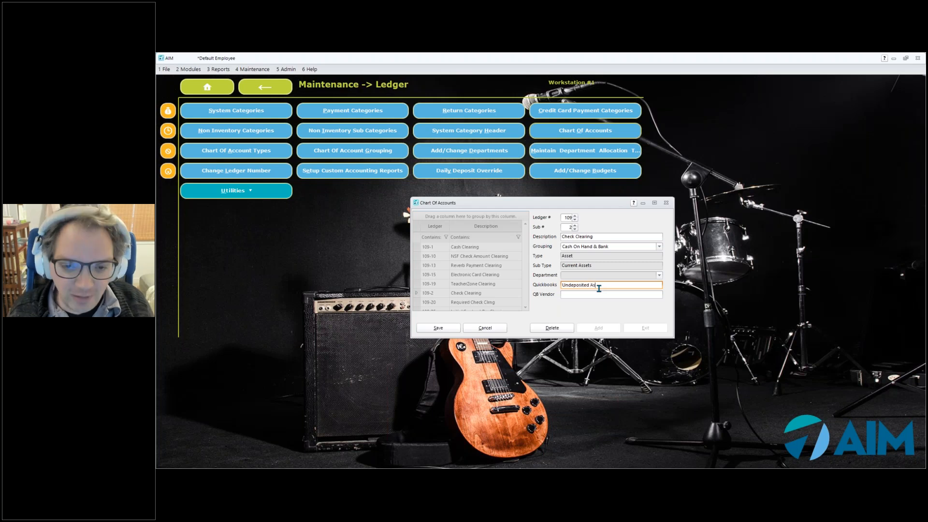
click(436, 328)
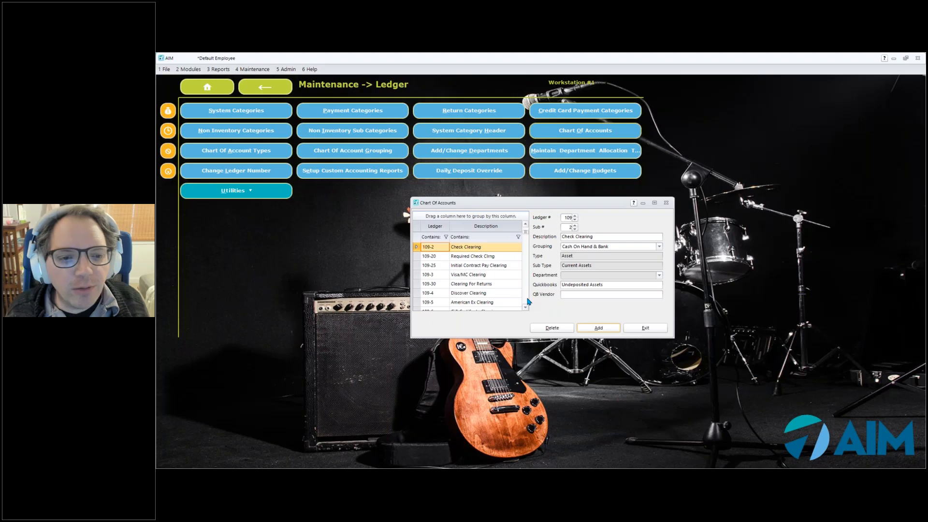
Map the Inv Band & Orch Acc ledger account 120-11 to the QuickBooks account Inventory On Hand and save the record
click(526, 300)
click(527, 301)
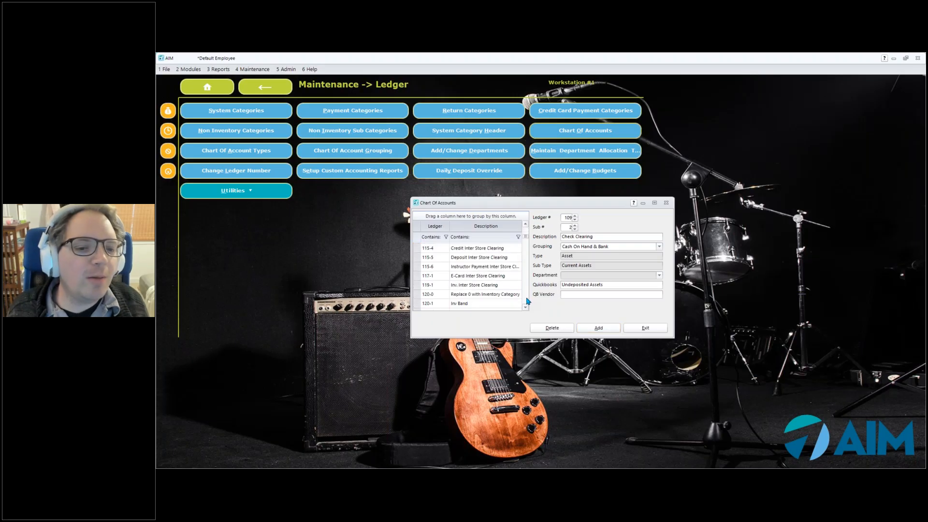
click(525, 308)
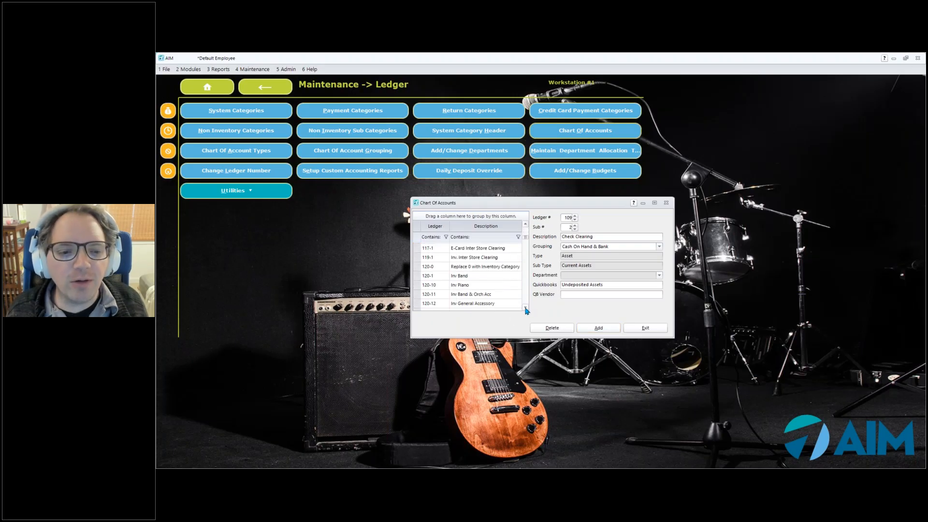
click(525, 308)
click(526, 308)
click(526, 308)
click(526, 308)
click(491, 259)
click(602, 284)
text(Inven)
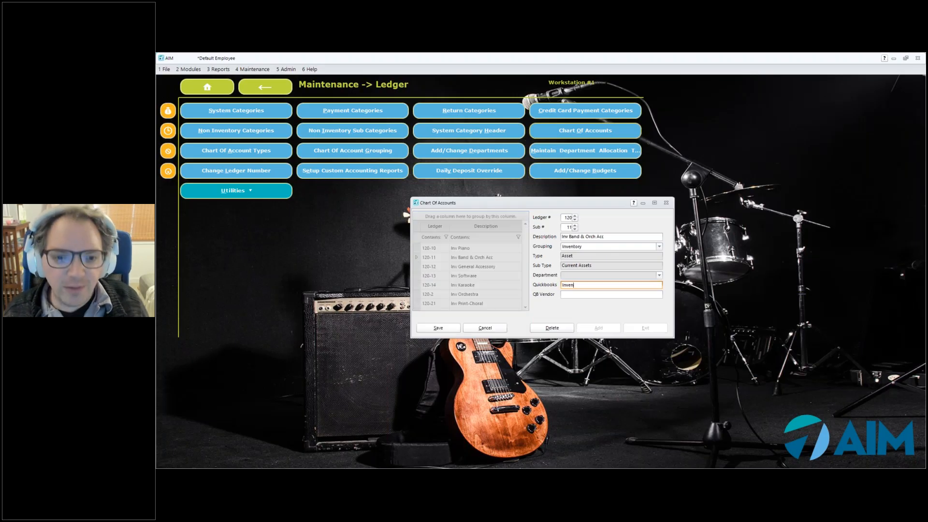
text(tory On Han)
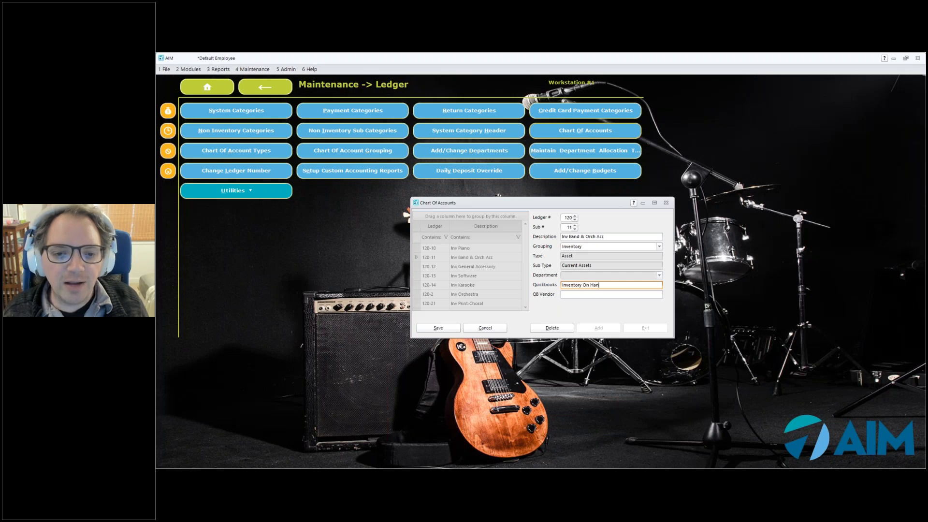
text(d)
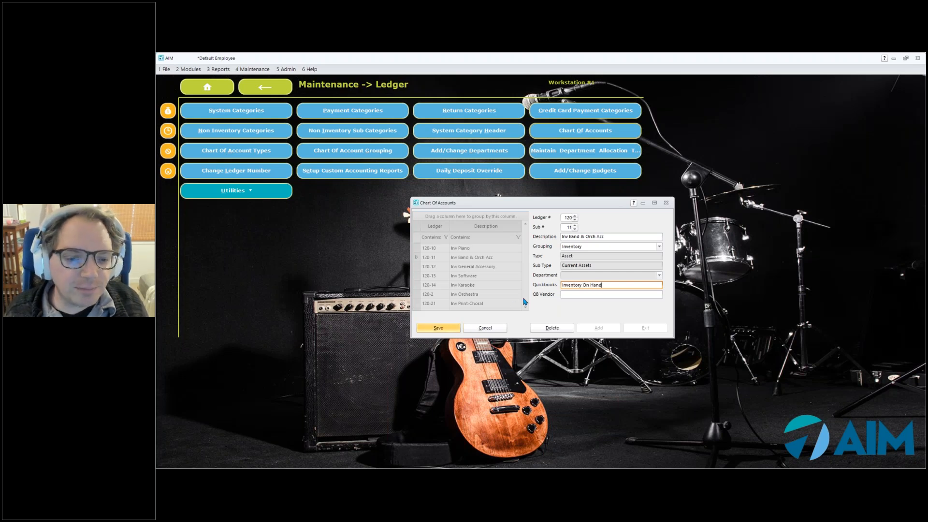
key(Return)
Map the Cost Band & Orch Acc ledger account 412-11 to the QuickBooks account Cost of Goods Sold and save the record
scroll(528, 244, down, 3)
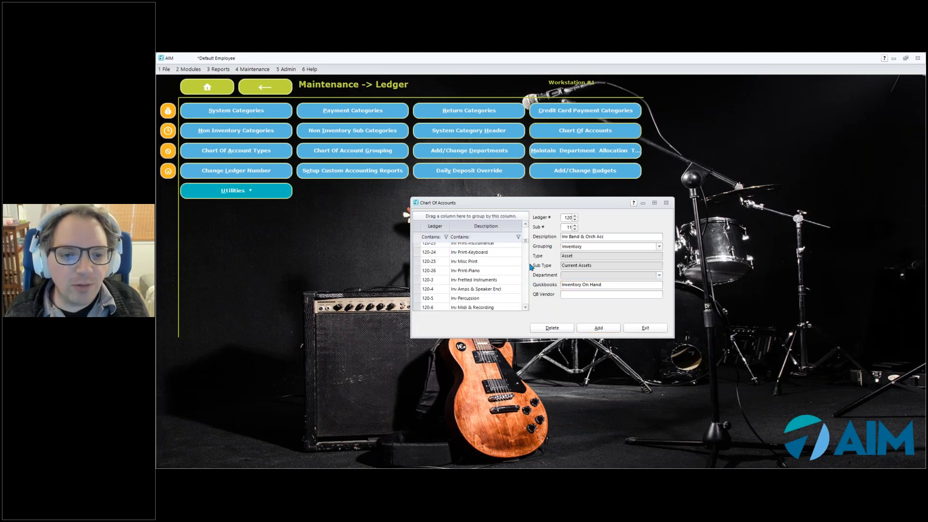
scroll(526, 284, down, 3)
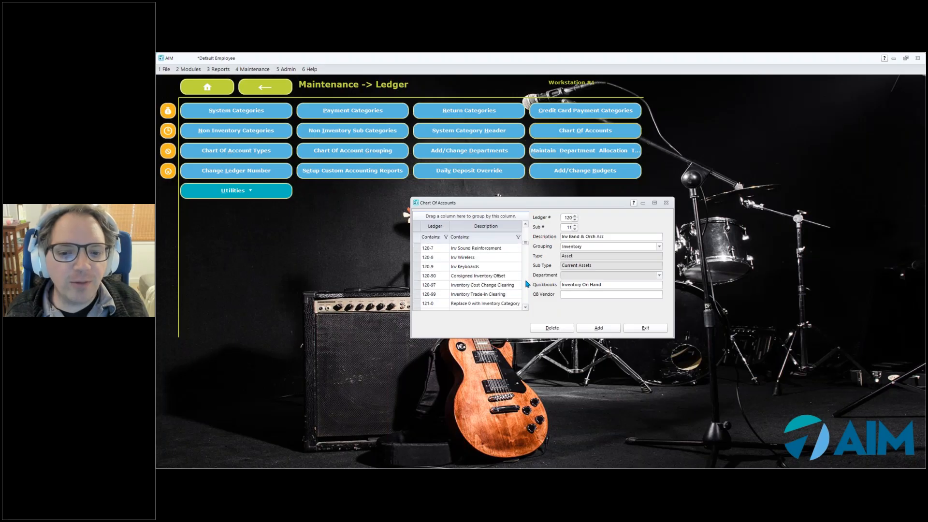
scroll(527, 284, down, 10)
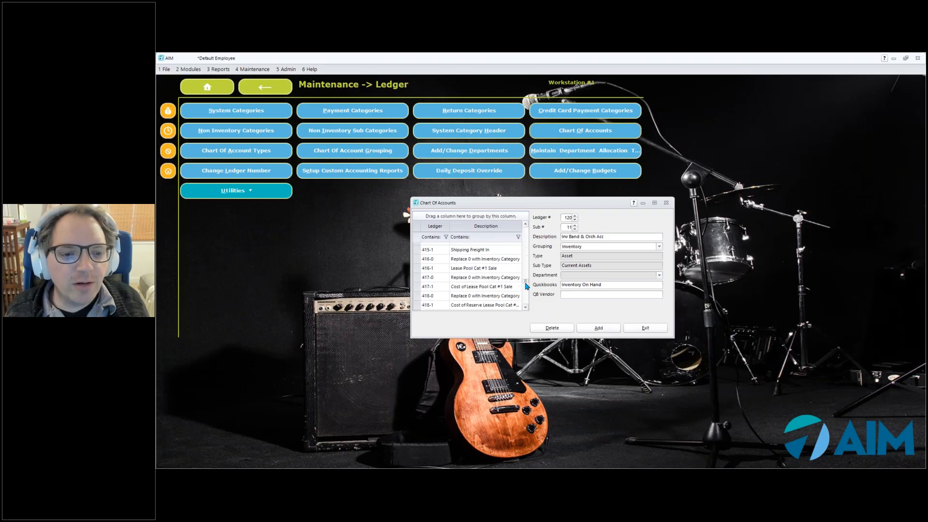
scroll(526, 244, up, 5)
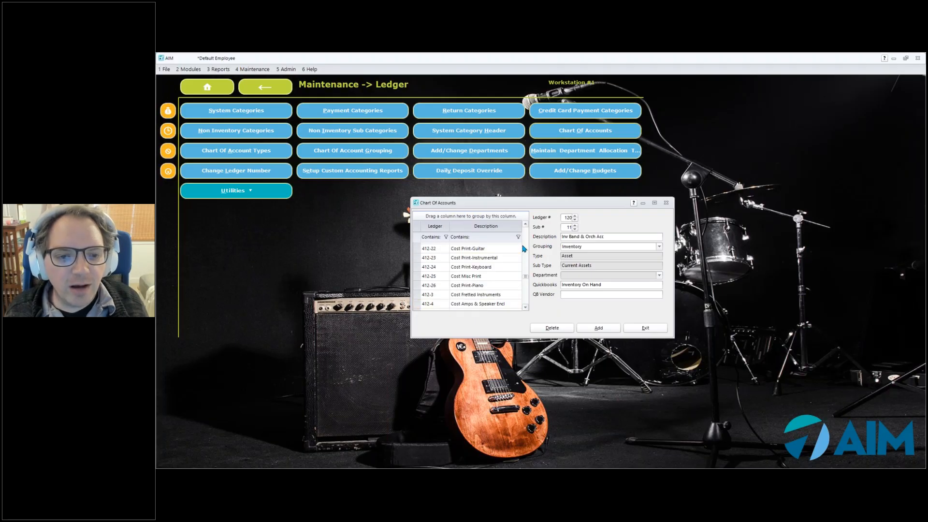
scroll(521, 247, up, 2)
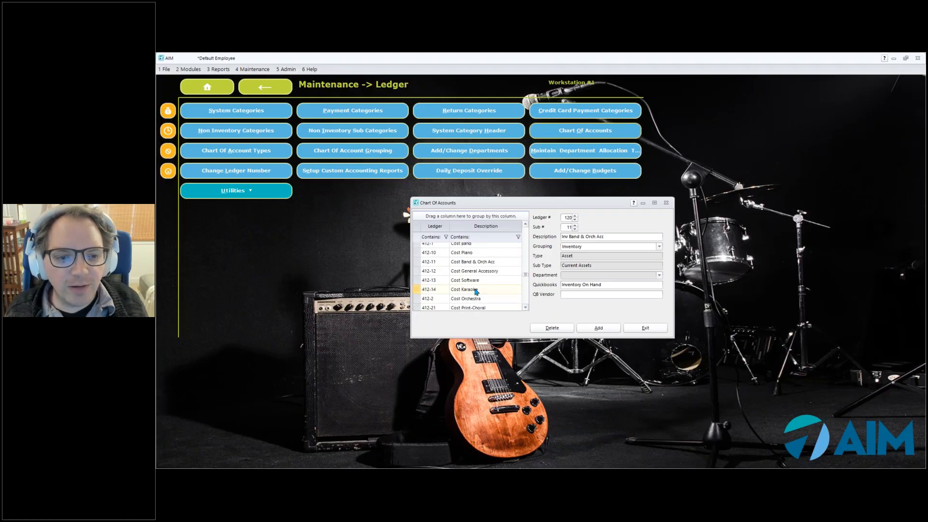
click(474, 261)
click(576, 285)
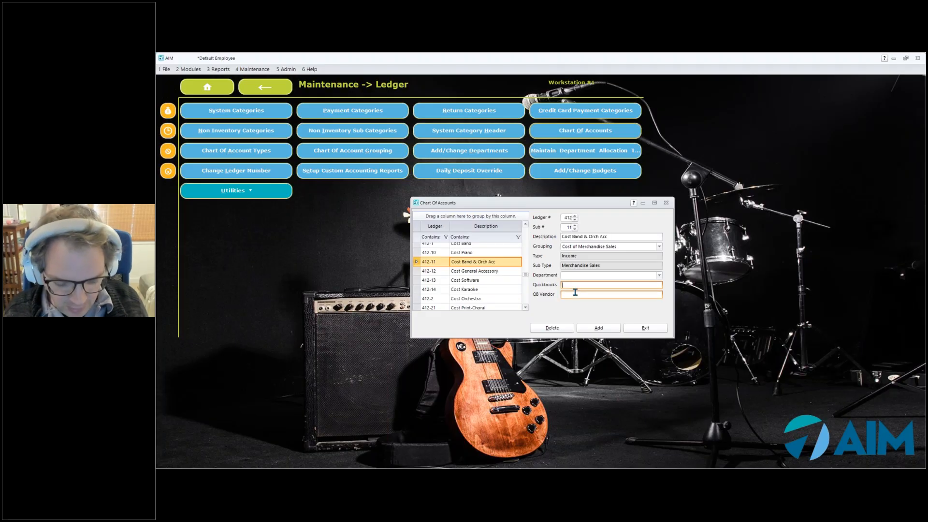
text(Cost of Goods Sold)
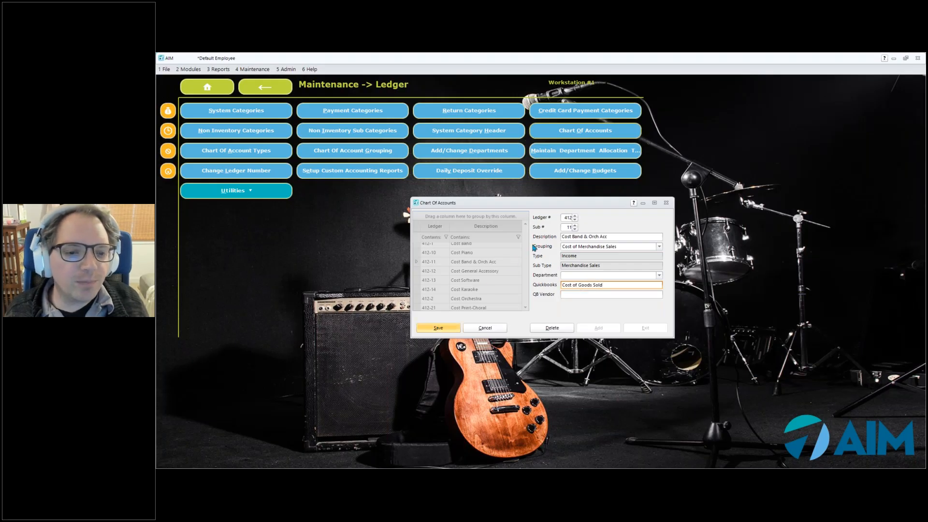
key(Return)
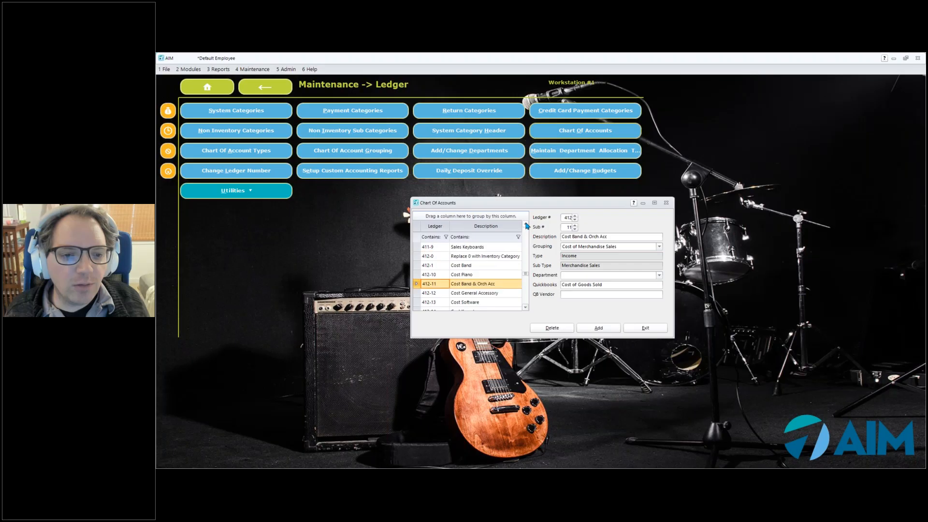
Map the Sales Band & Orch Acc ledger account 411-11 to the QuickBooks account Sold Inventory and save the record
scroll(527, 225, up, 2)
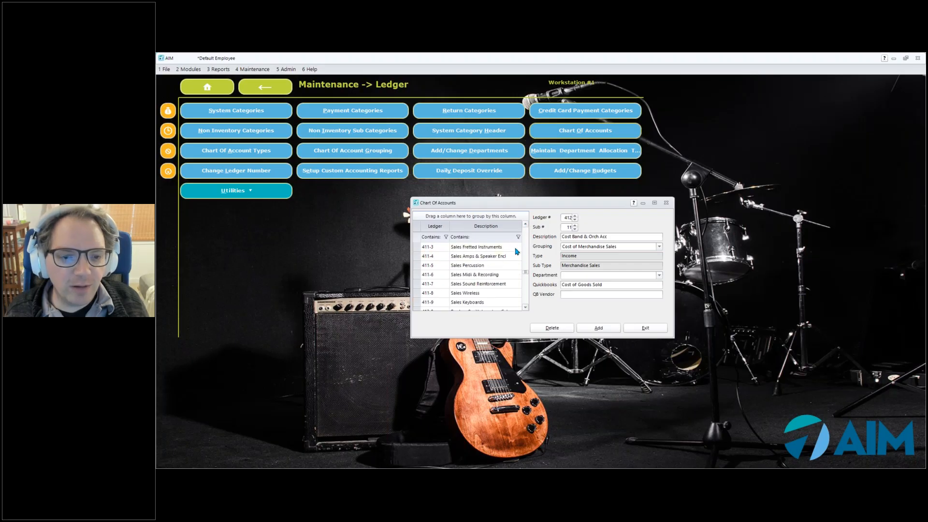
scroll(525, 224, up, 3)
scroll(525, 225, up, 1)
click(489, 264)
click(591, 285)
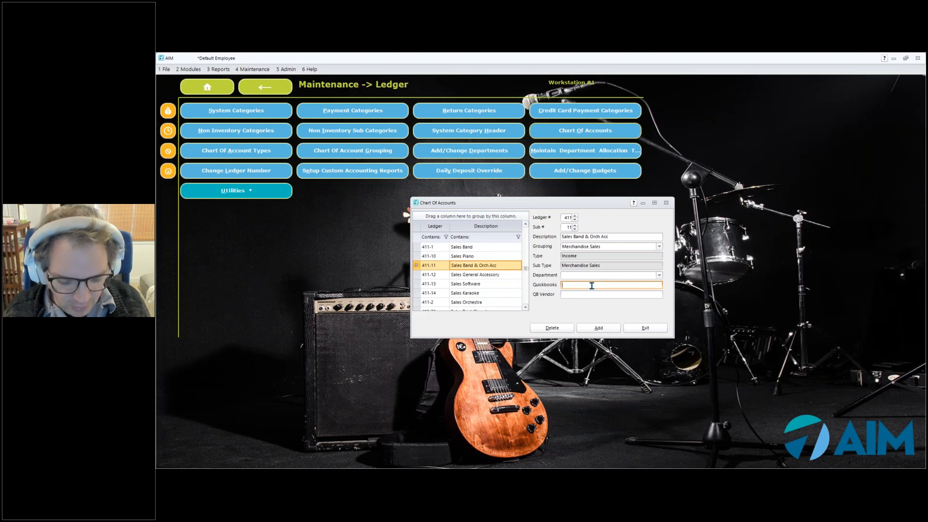
text(Sold Inventory)
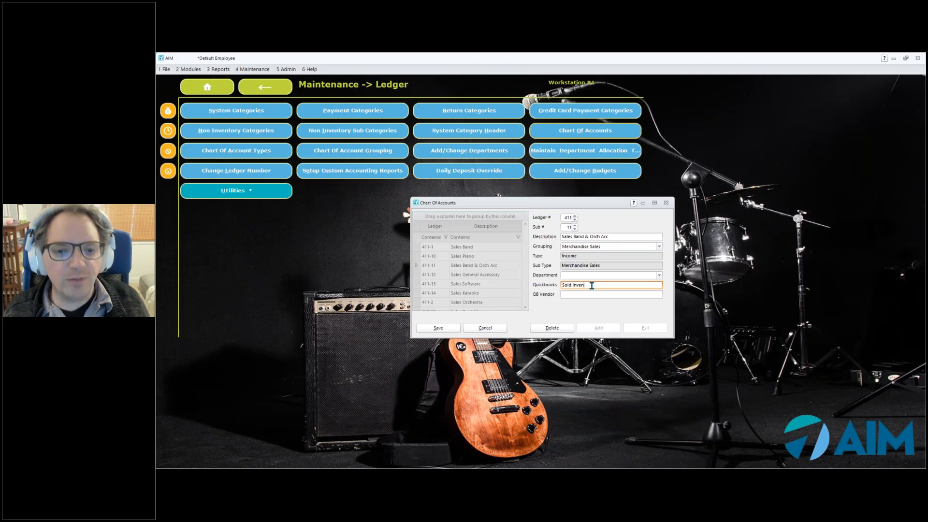
click(439, 328)
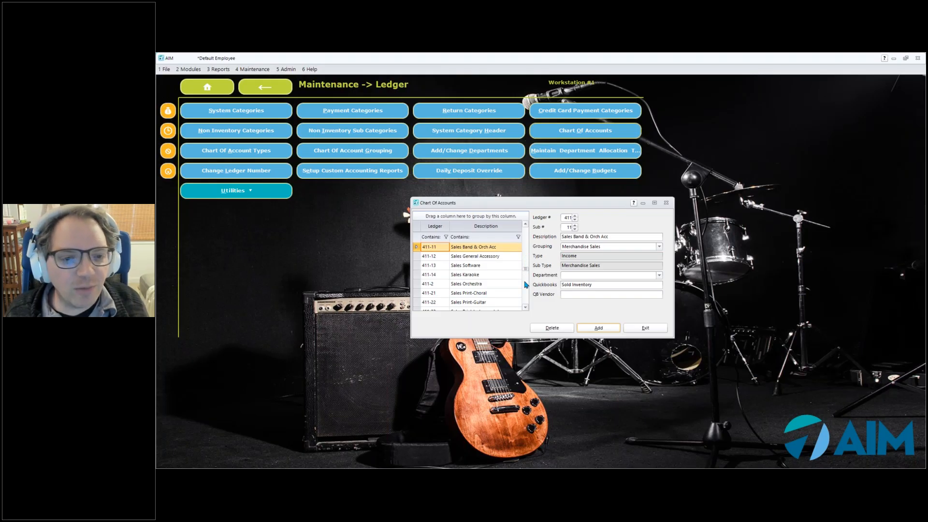
Map the Sales Tax ledger account 211-1 to the QuickBooks account Sales Tax, then save the record and close the Chart of Accounts
drag(525, 268, 525, 238)
scroll(527, 242, up, 3)
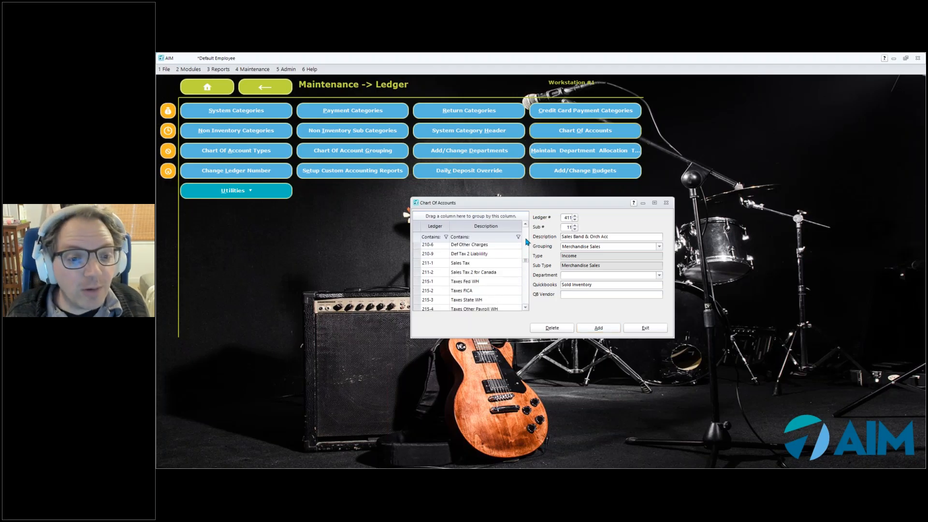
click(472, 263)
click(589, 285)
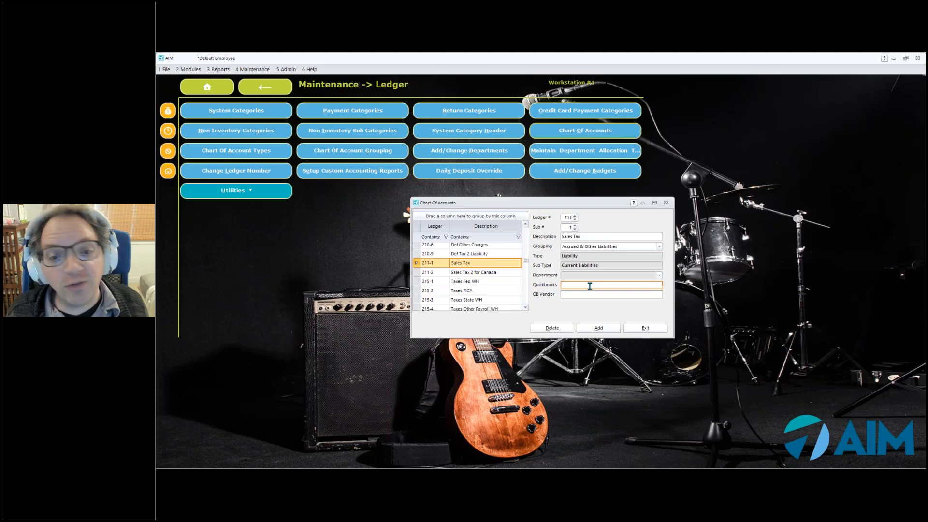
text(Sales Tax)
click(419, 329)
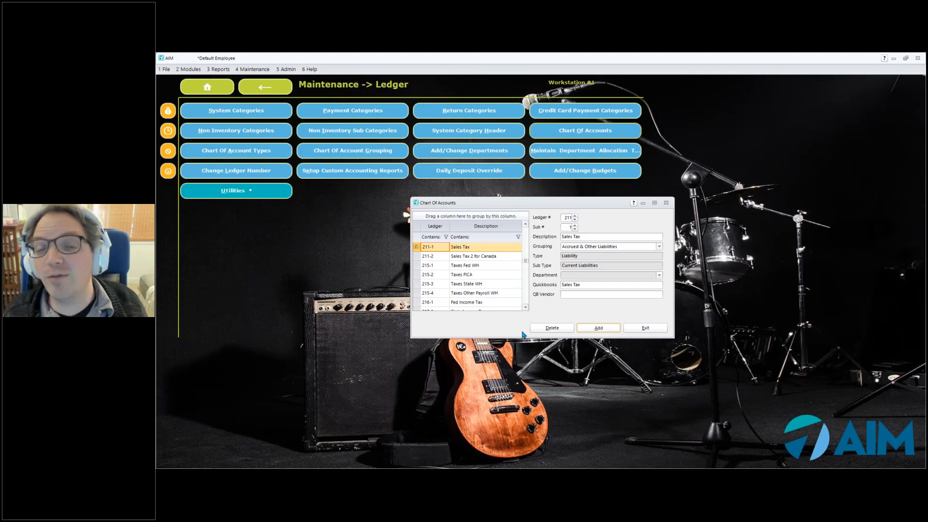
click(646, 328)
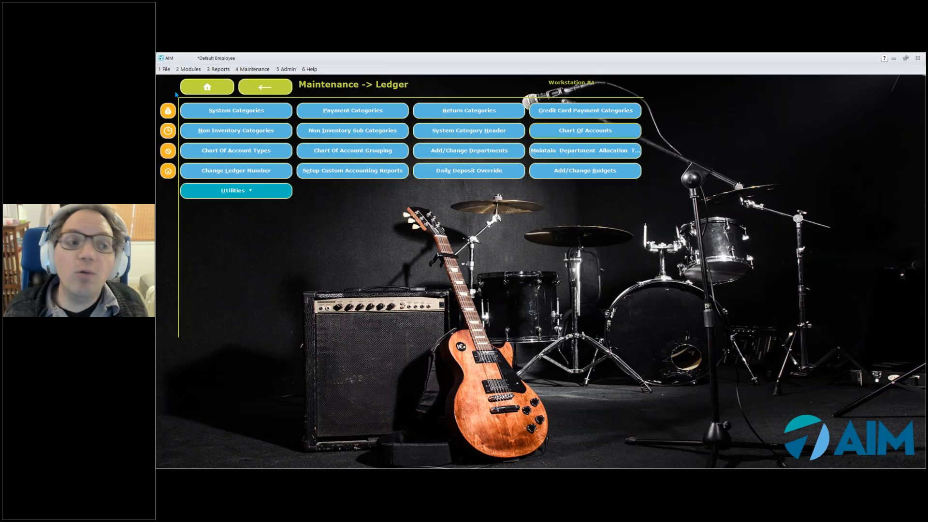
Open the QuickBooks Export utility of the General Ledger module
click(216, 88)
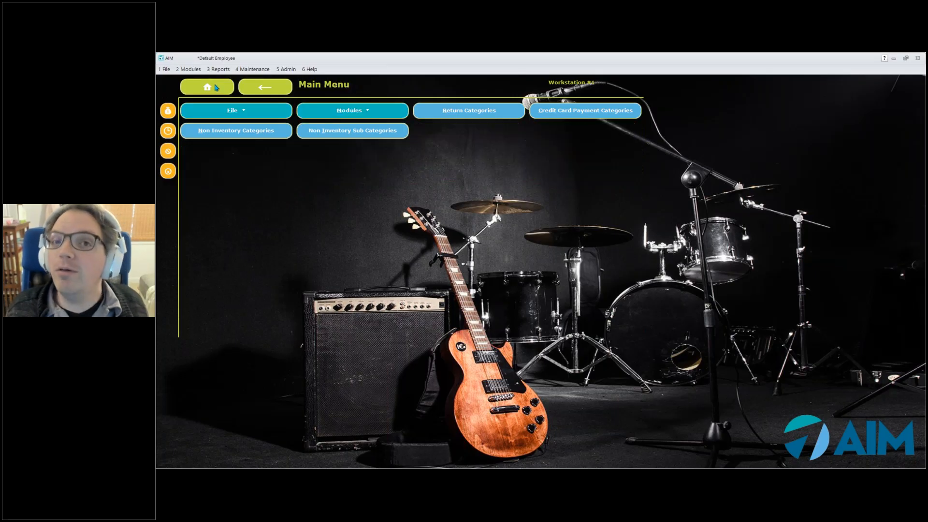
click(319, 113)
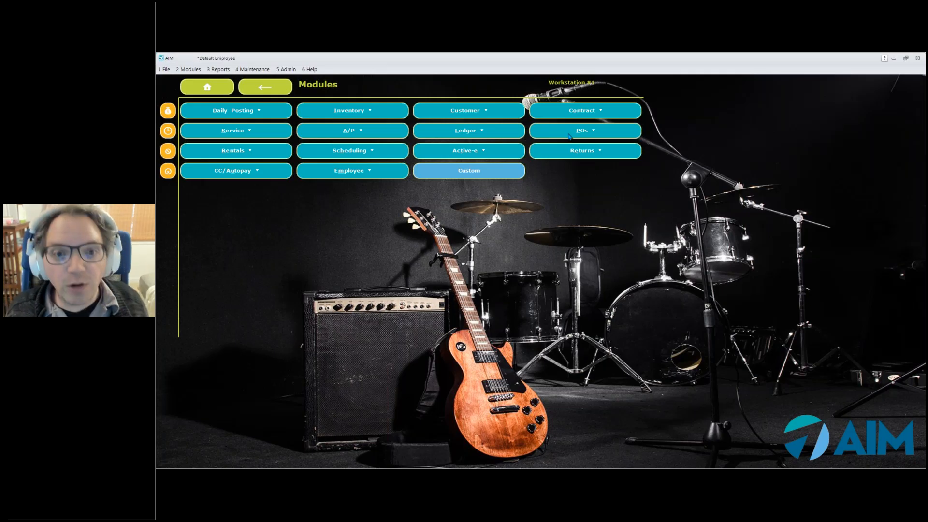
click(477, 133)
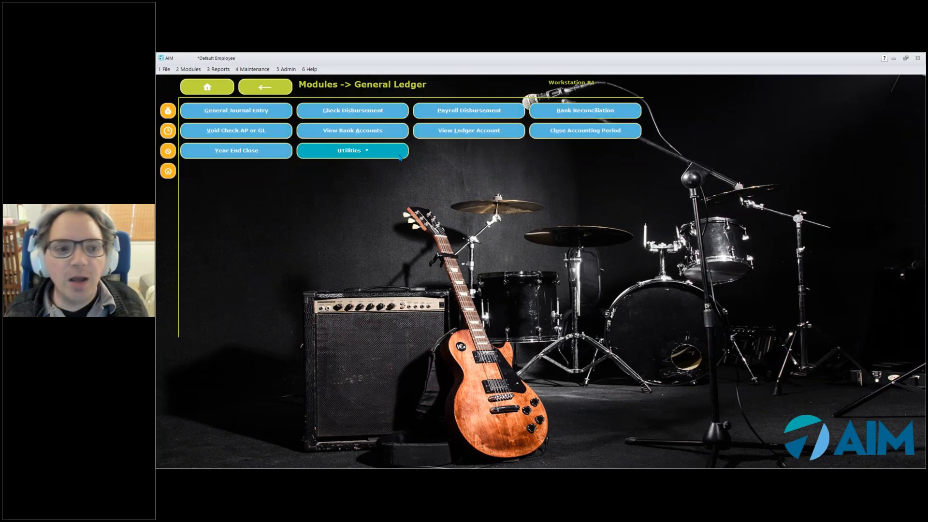
click(394, 155)
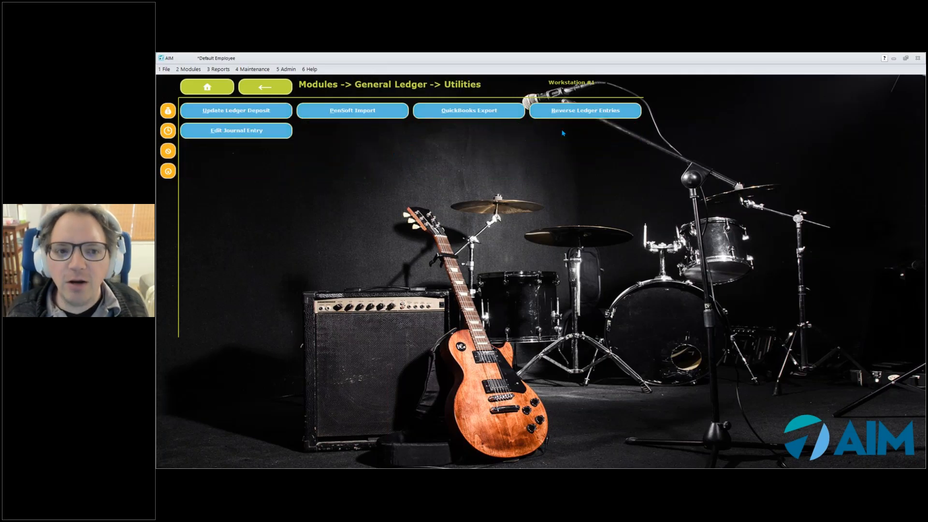
click(492, 112)
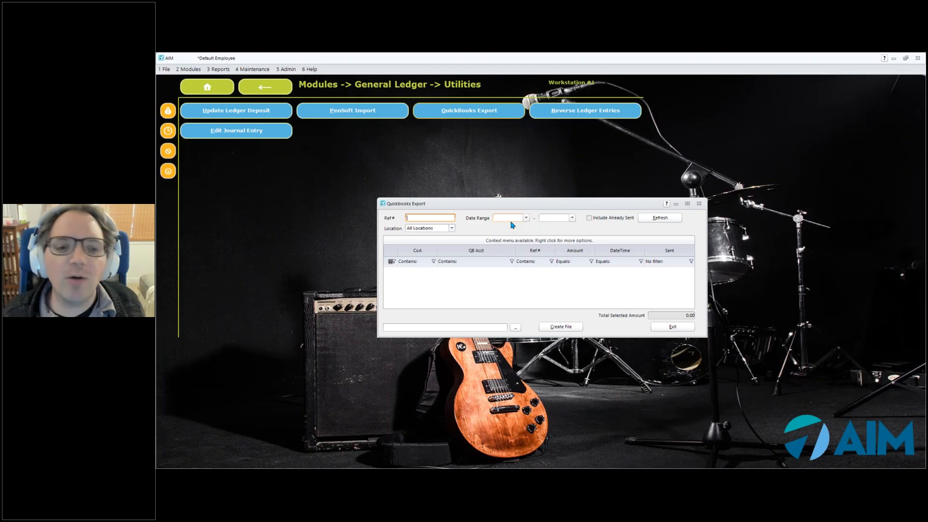
Set the export date range to 4/27/2020 through 5/4/2020 and load the matching ledger entries
click(526, 218)
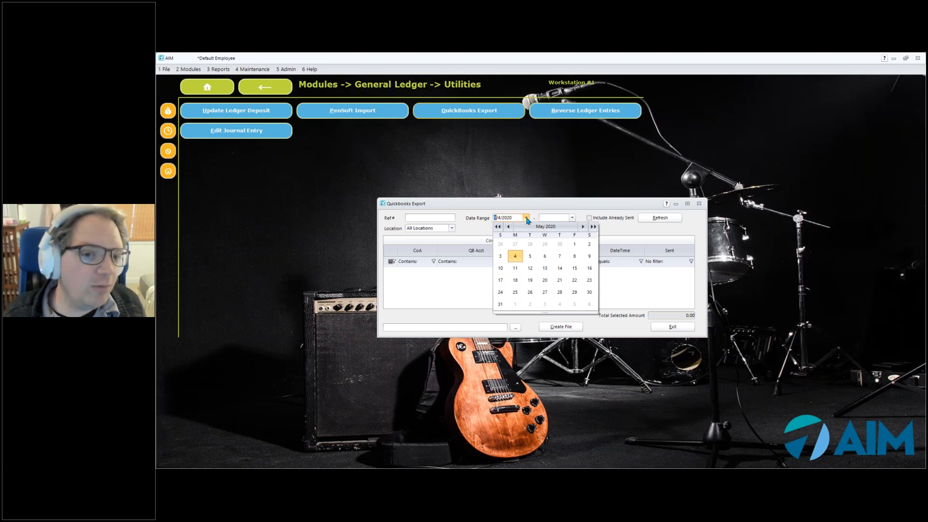
click(514, 246)
click(572, 218)
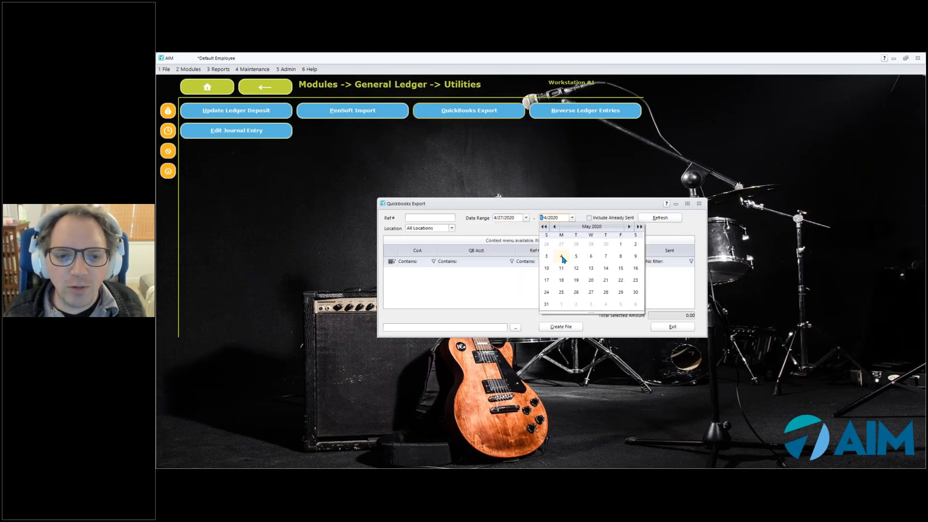
click(561, 256)
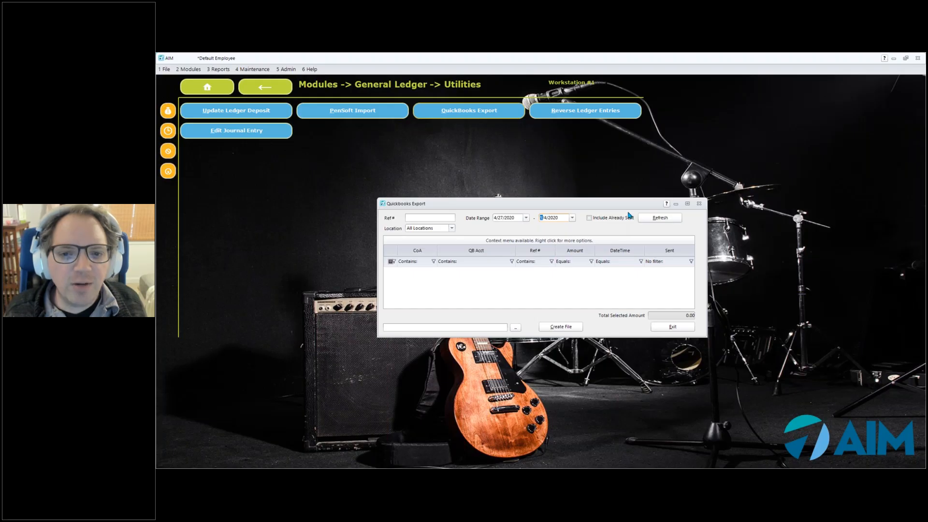
click(659, 218)
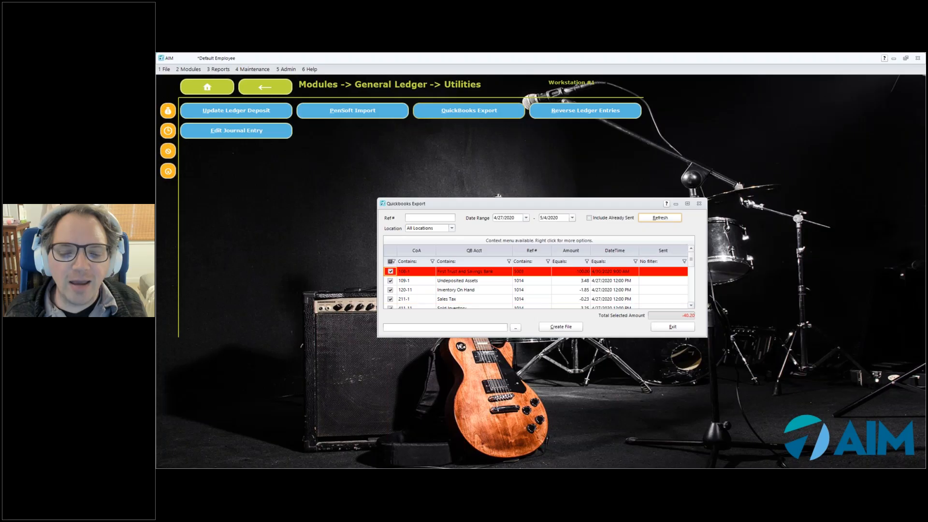
Check the total selected amount, filter the export entries to reference number 1014 and enlarge the export window
click(680, 315)
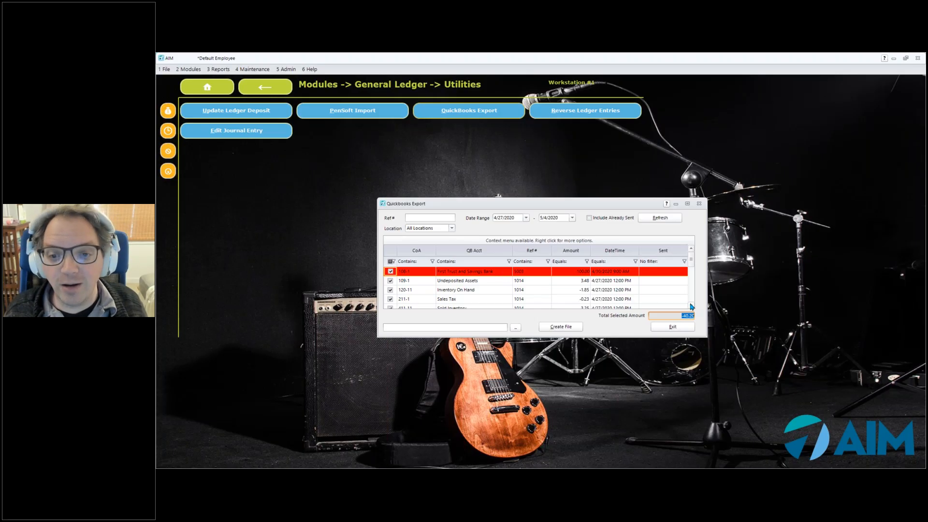
scroll(691, 306, down, 2)
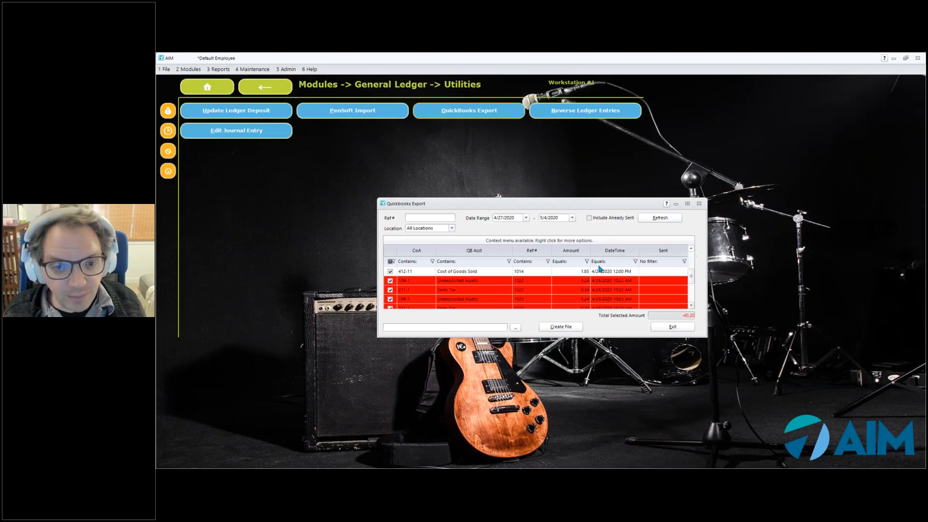
scroll(541, 273, up, 1)
click(535, 262)
text(1014)
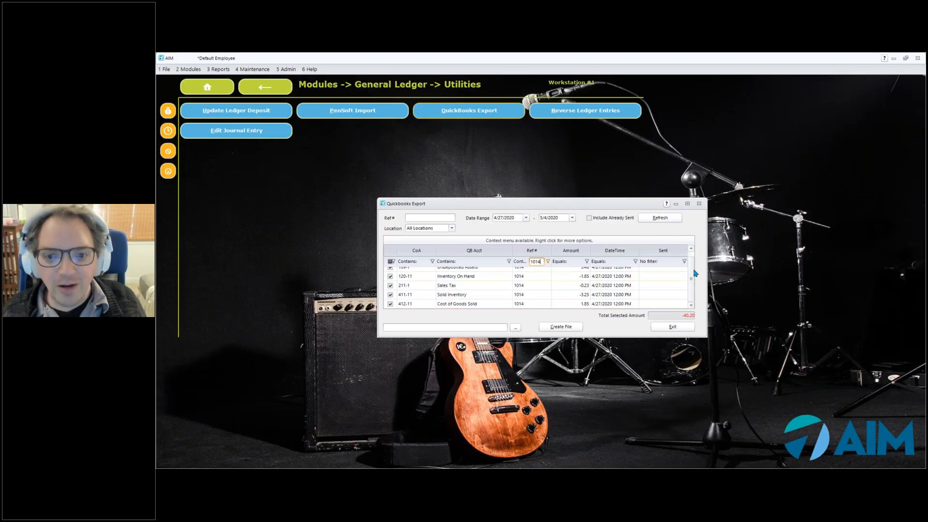
click(691, 249)
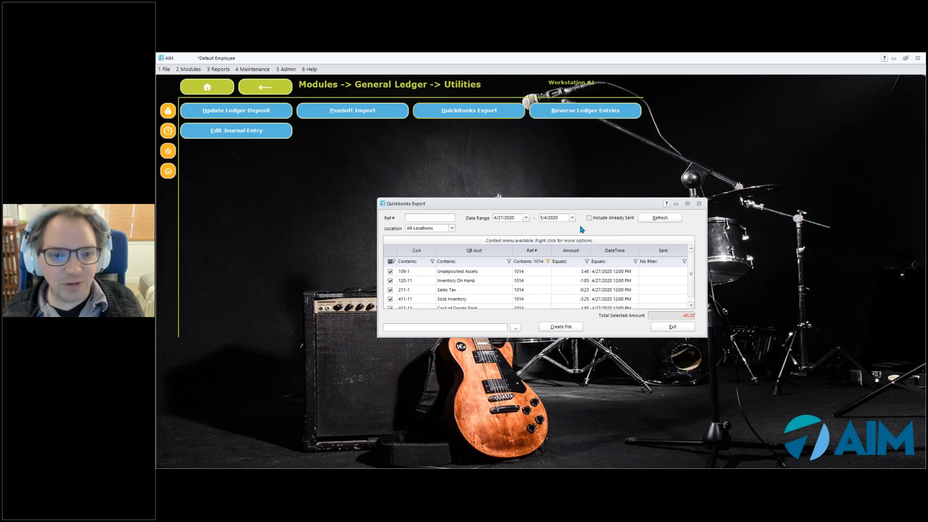
drag(570, 200, 570, 128)
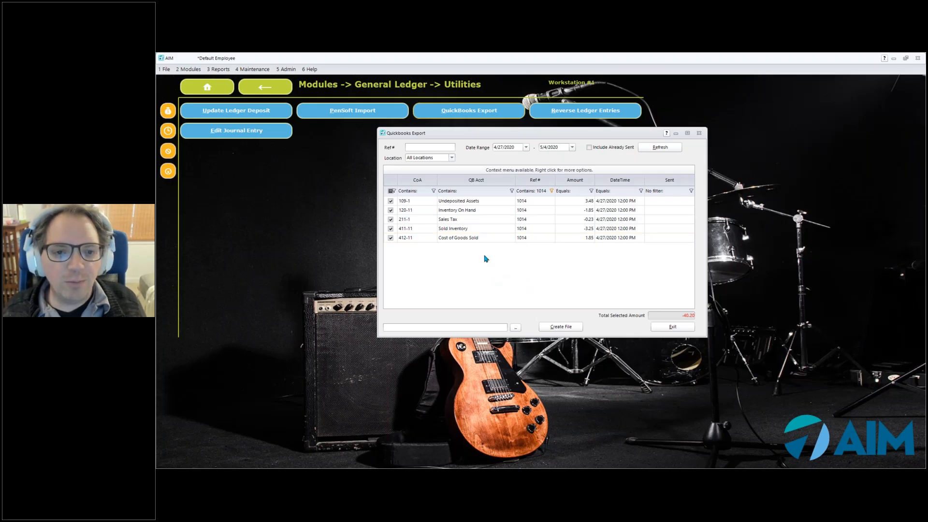
Check the balance of the 1014 entries in Calculator by computing 3.48 + 1.85 - 1.85 - 0.23 - 3.25, then close Calculator
key(XF86Calculator)
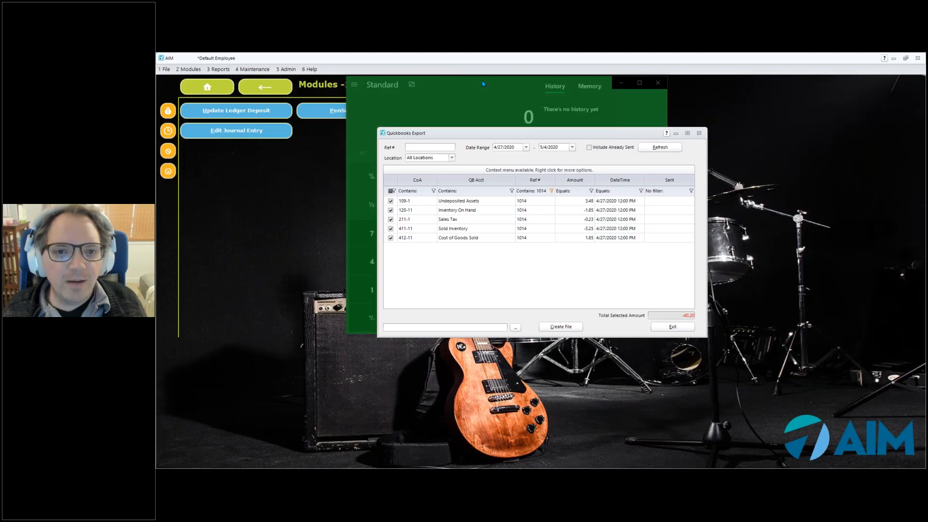
click(483, 84)
drag(450, 90, 288, 206)
text(3.48+1.85+-1.85-)
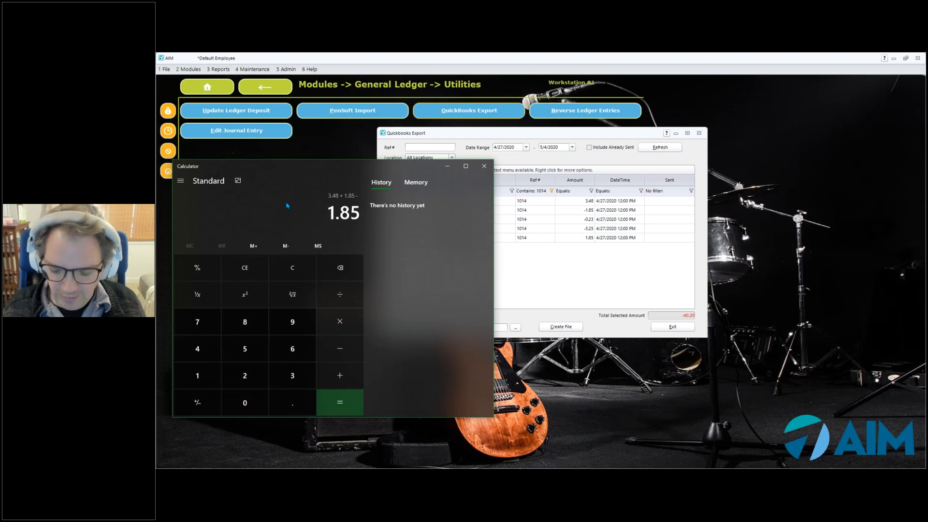
text(.23-)
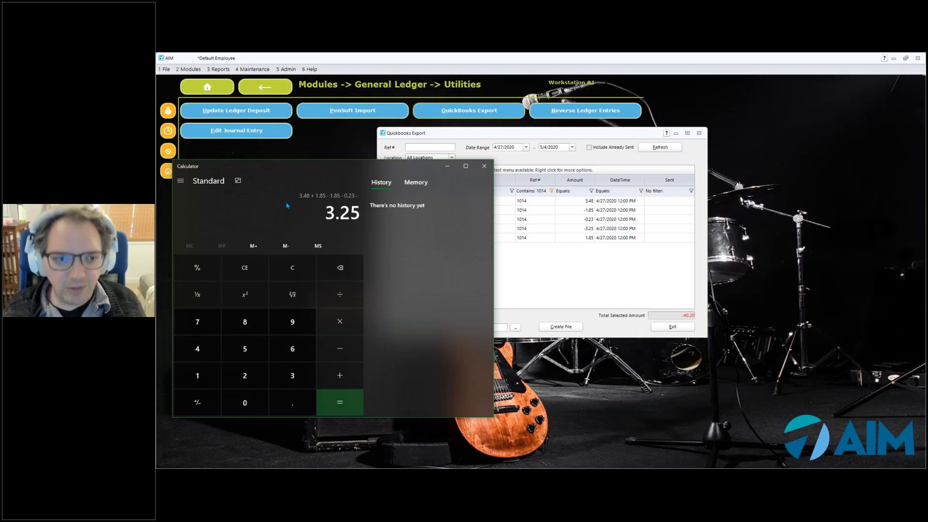
key(Return)
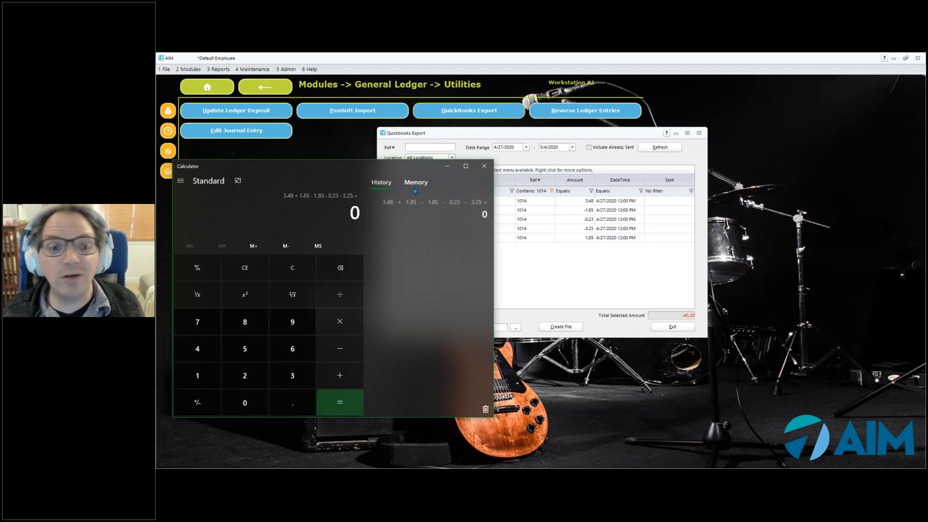
click(483, 168)
Clear the reference number filter and examine the red-highlighted entries in the export list
click(541, 191)
key(BackSpace)
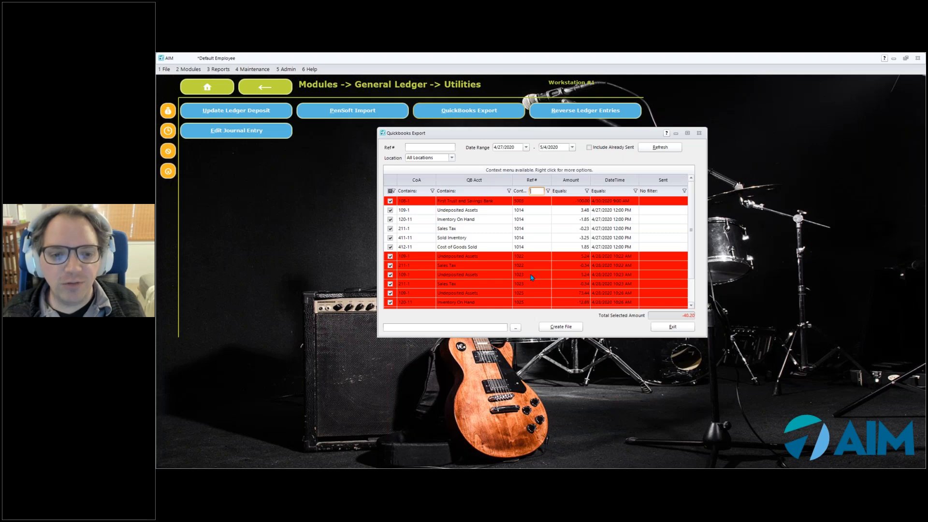
click(692, 305)
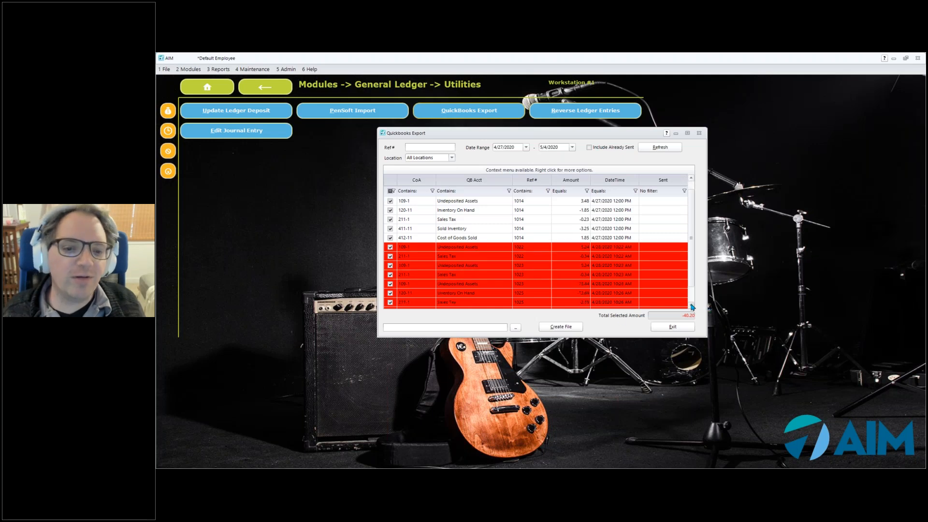
click(692, 305)
click(691, 305)
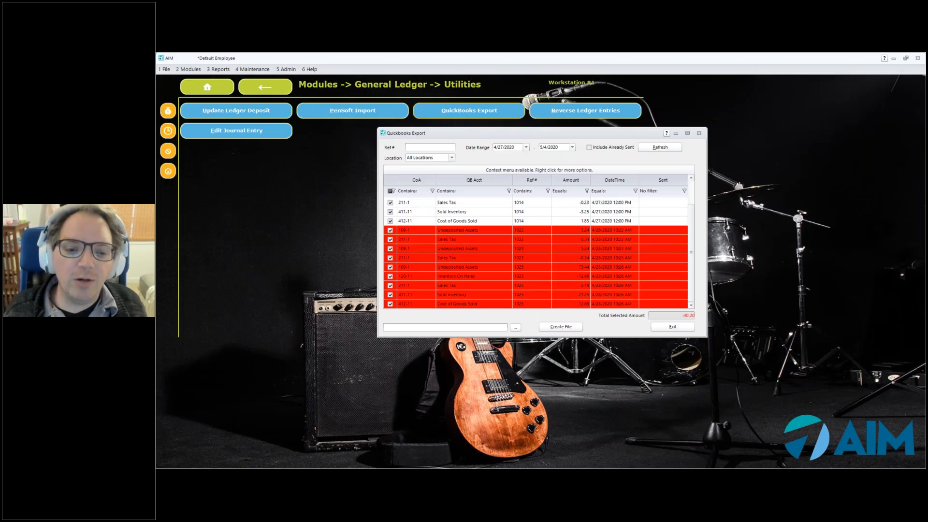
Set the export destination to a QuickBooks Export (*.iif) file named "quickbooks export" on the Desktop
click(515, 328)
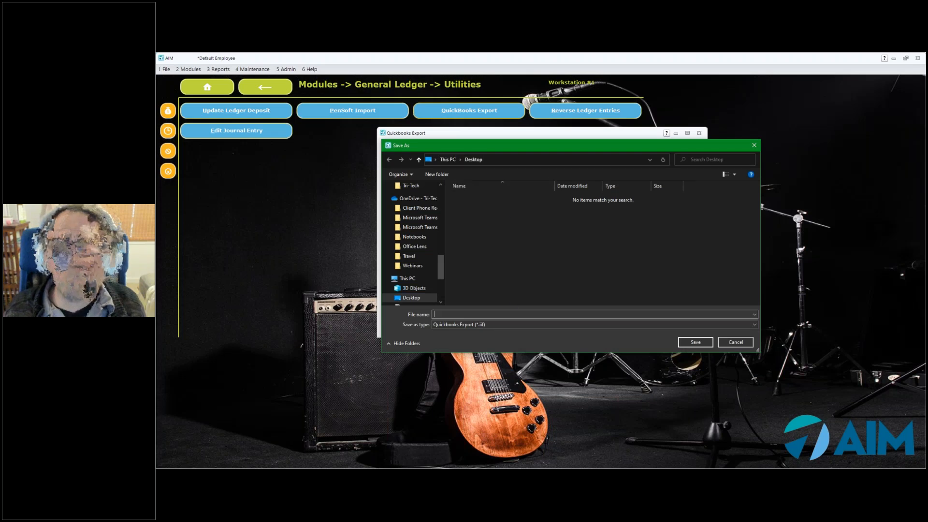
text(quick)
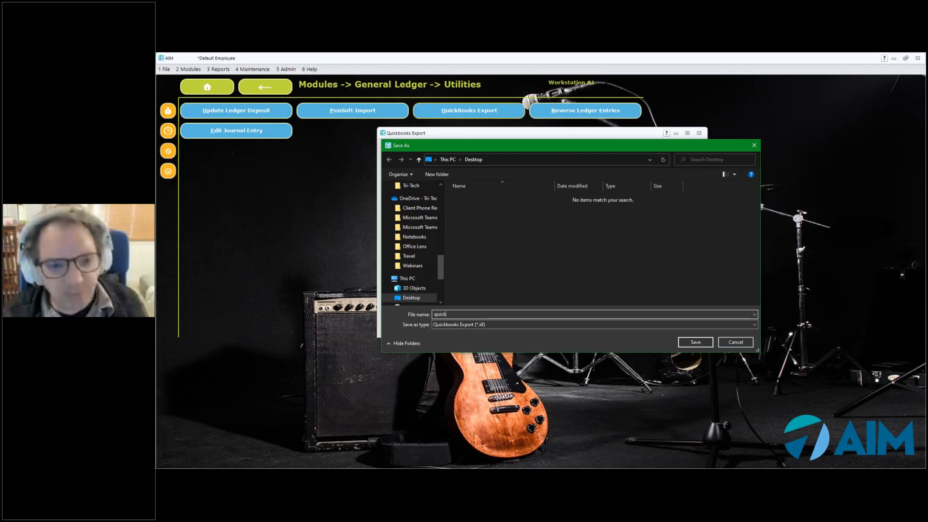
text(eooks export)
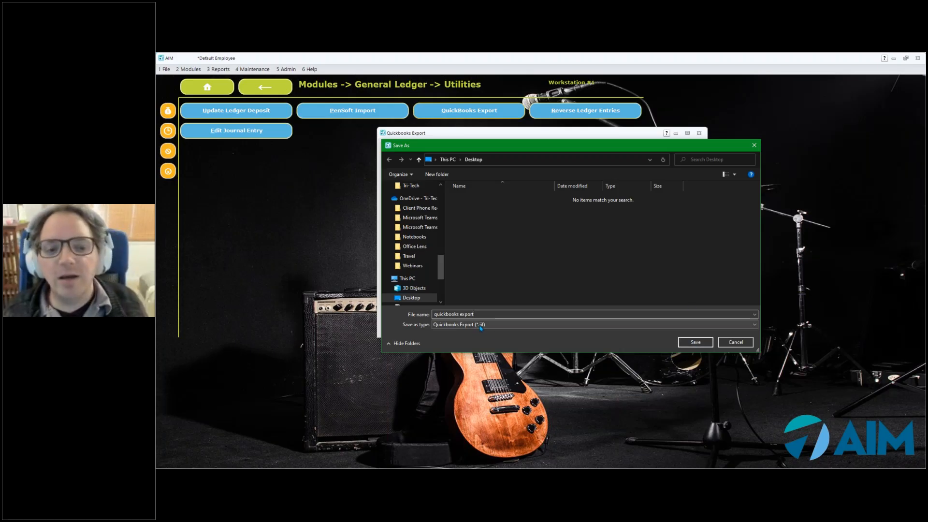
click(709, 341)
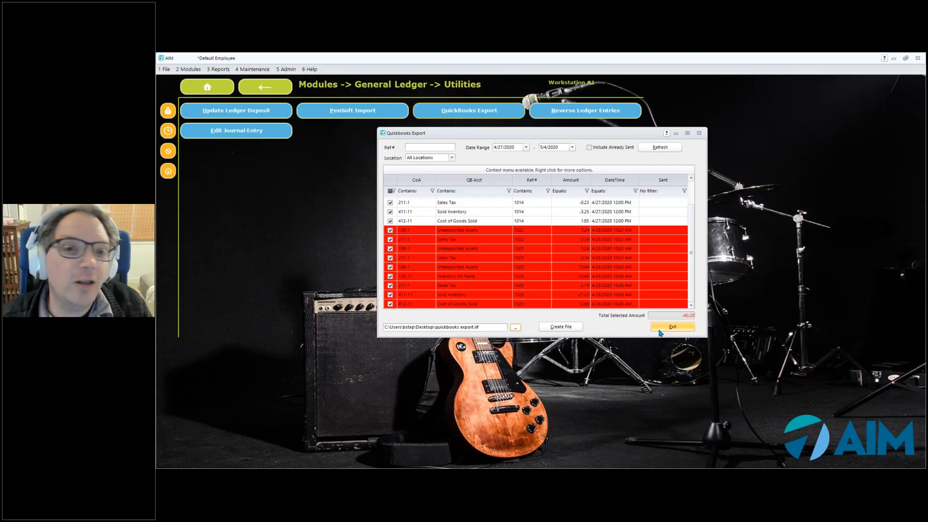
Filter the listed entries to reference number 1014, set the export's Ref # criterion to 1014 and refresh the list
click(536, 190)
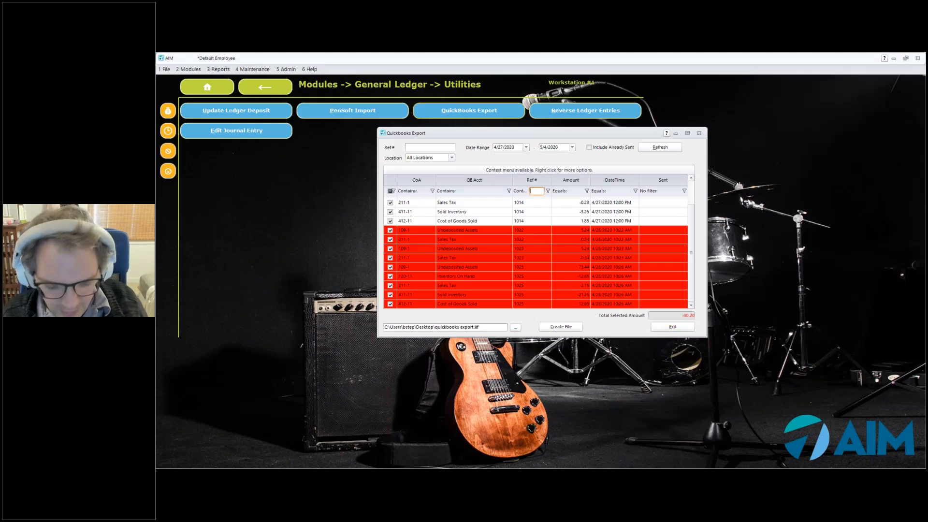
text(1014)
key(Tab)
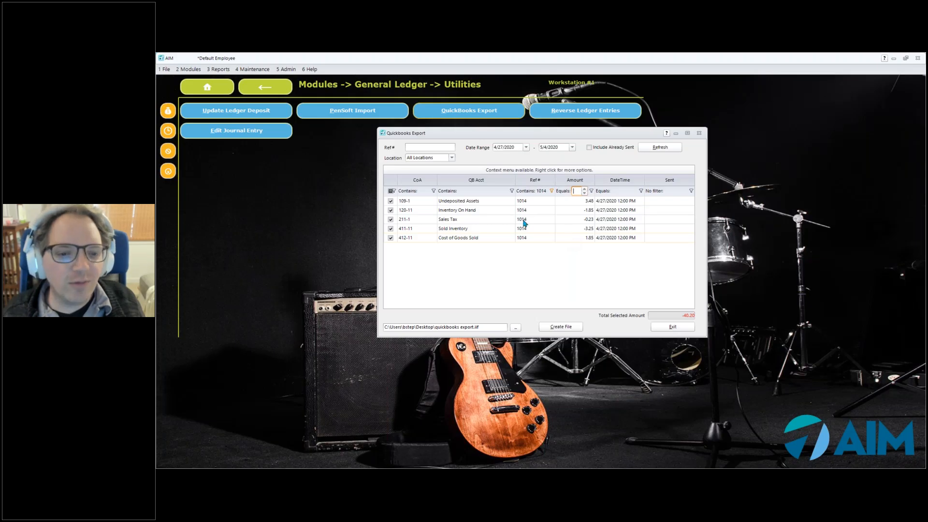
click(435, 147)
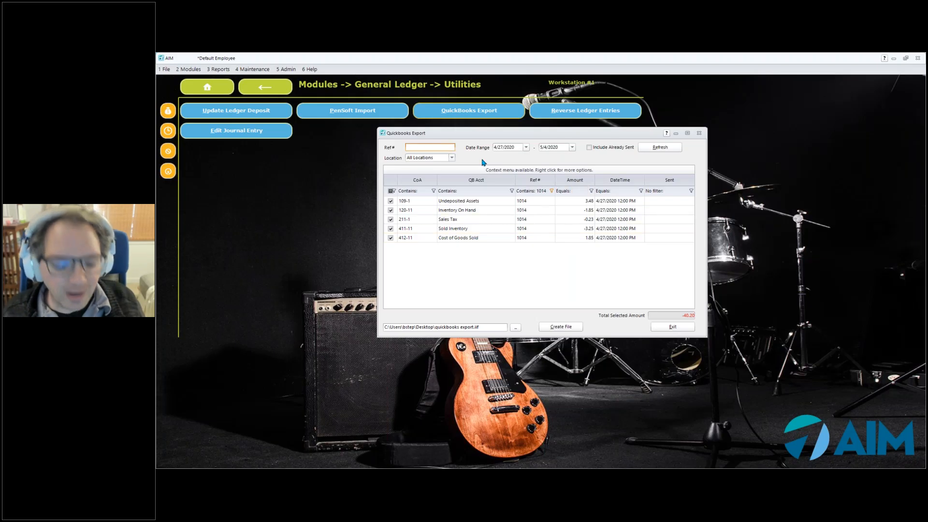
text(1014)
key(Tab)
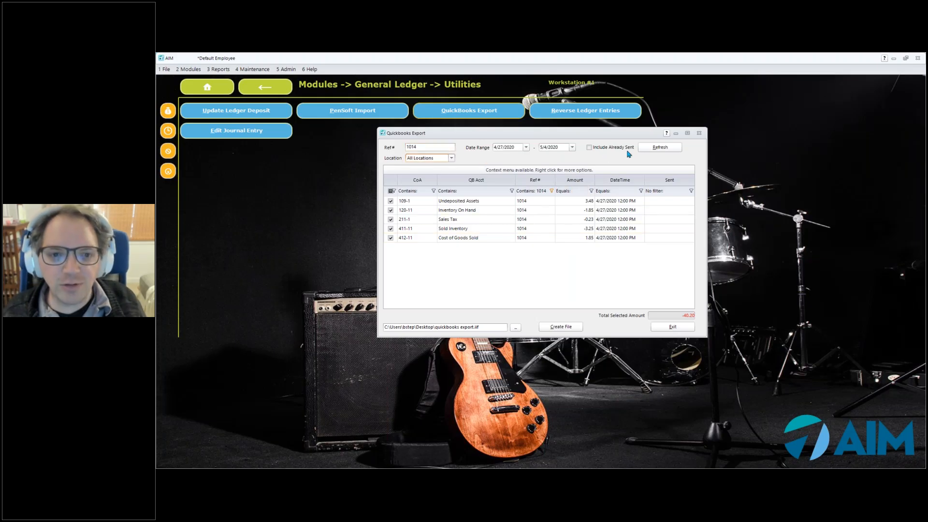
click(653, 149)
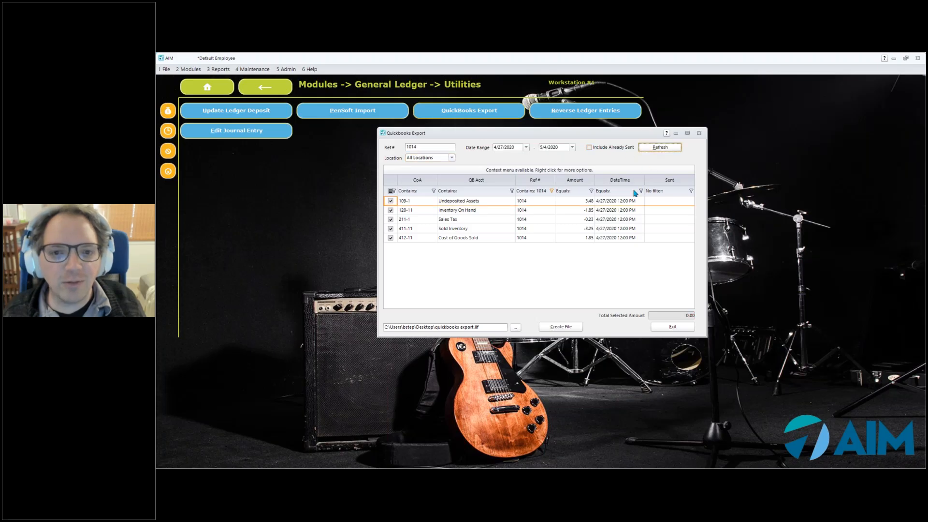
Clear the reference number column filter and create the QuickBooks export file for the 1014 entries
click(539, 190)
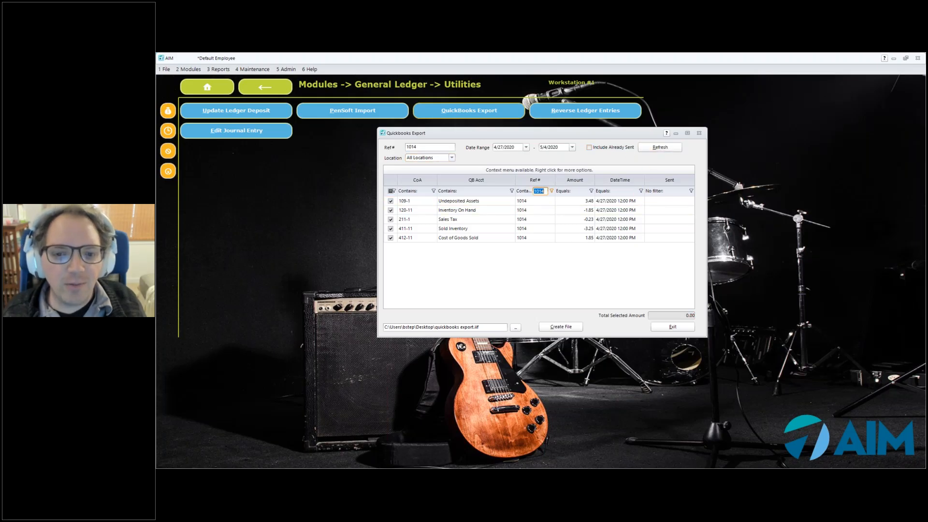
key(Tab)
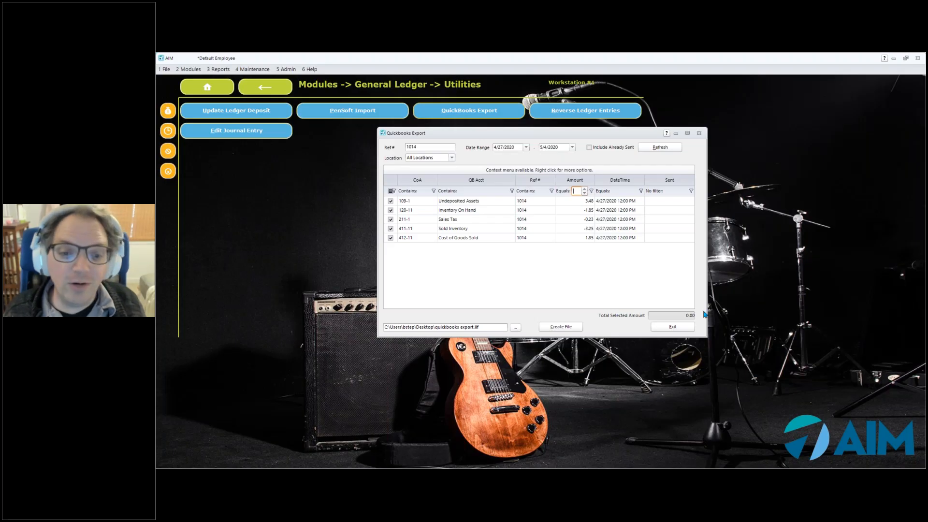
click(559, 327)
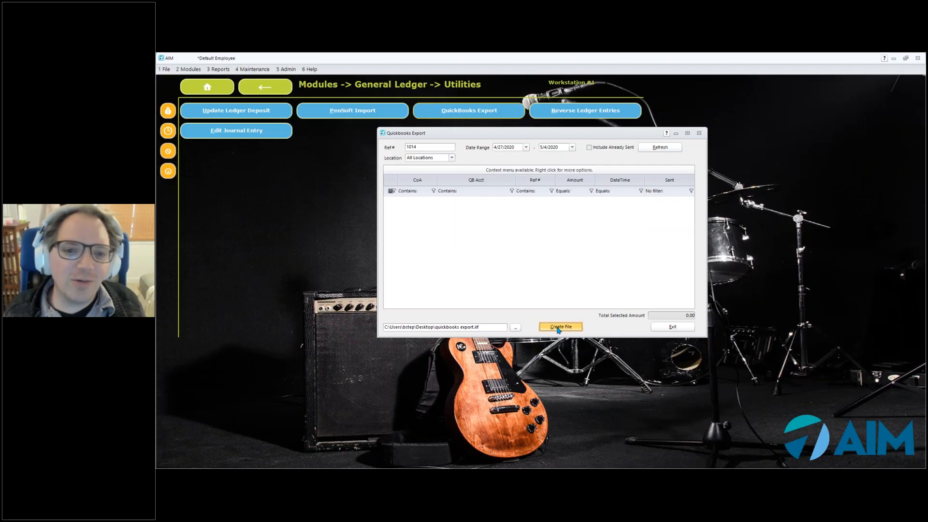
Switch to the desktop, move the quickbooks export file to an empty area away from the other icons, and return to AIM
click(893, 58)
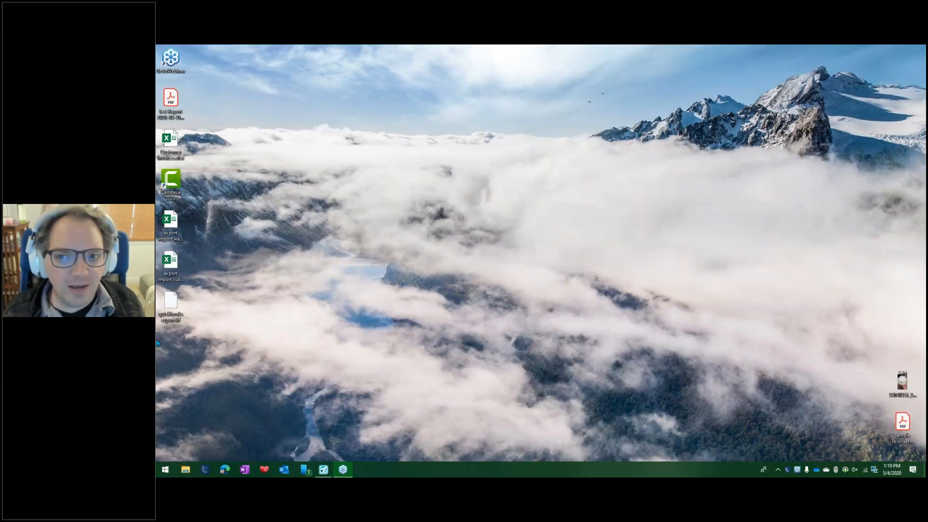
drag(172, 302, 346, 88)
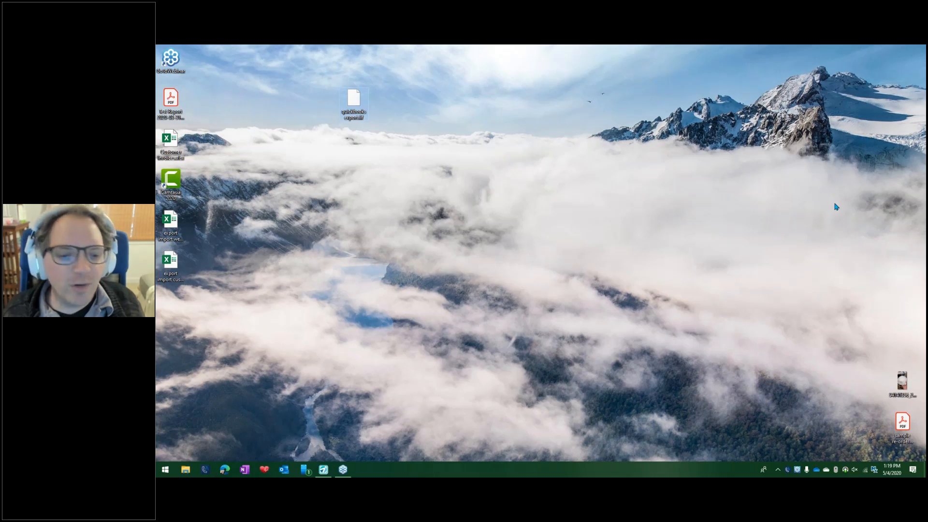
mouse_move(323, 471)
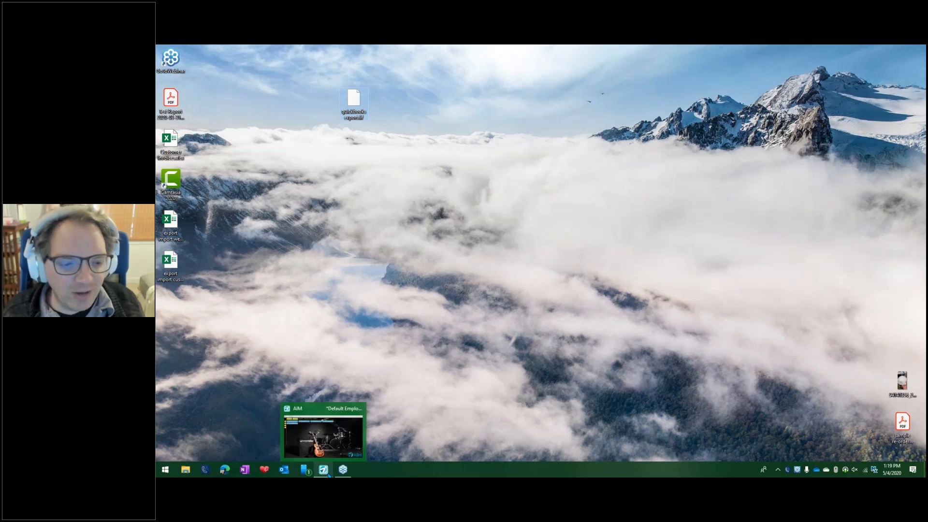
click(323, 472)
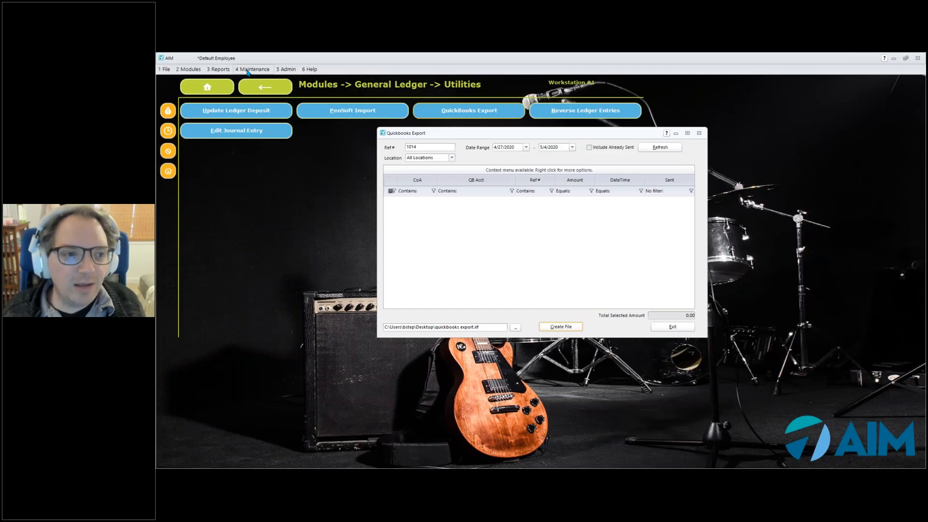
Check the QuickBooks account name mapped to Checking Acct #1 in the Chart of Accounts and close it
click(248, 72)
mouse_move(266, 159)
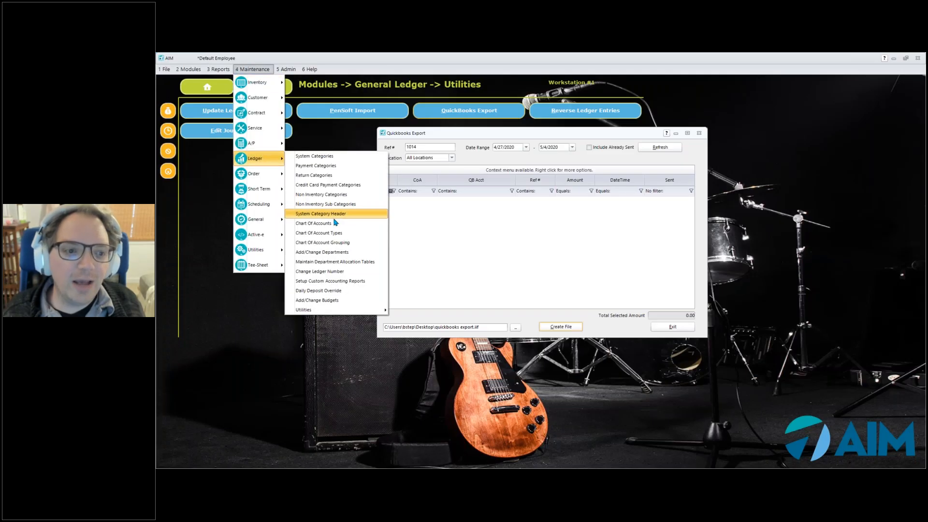
click(331, 223)
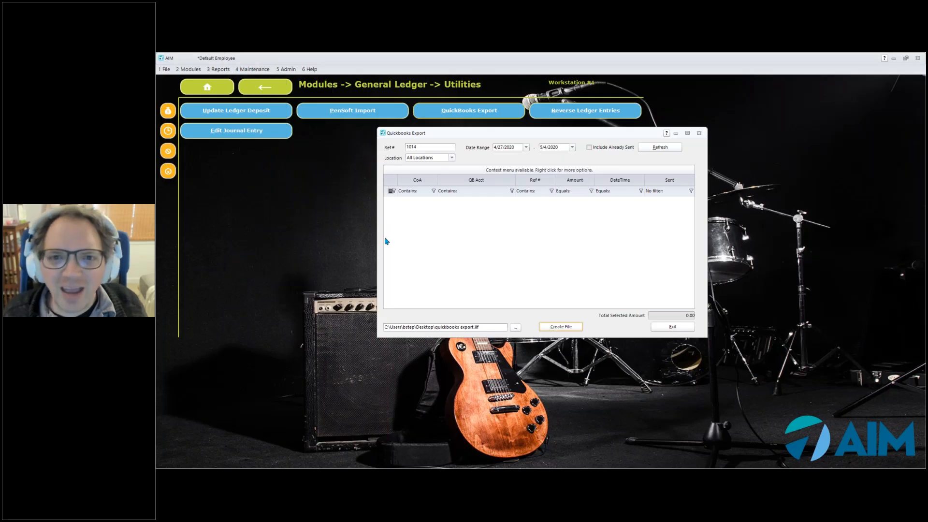
click(487, 258)
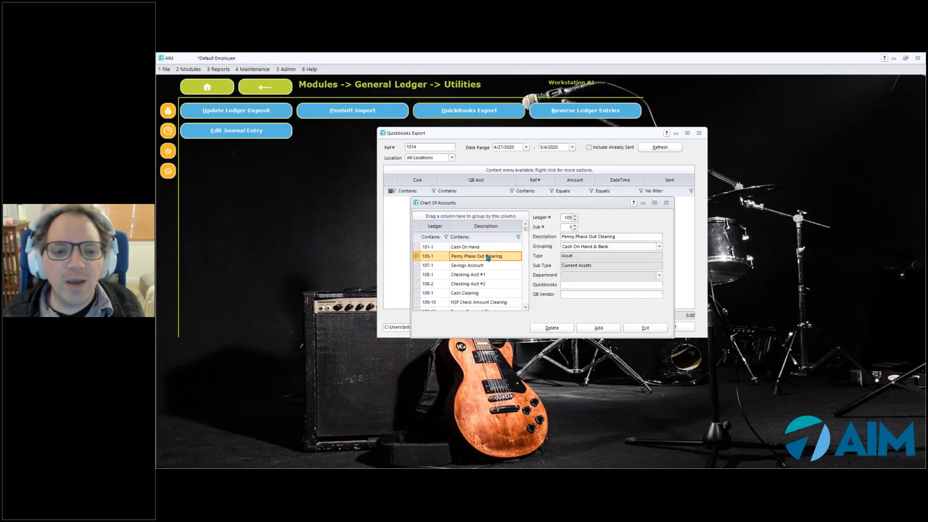
click(495, 277)
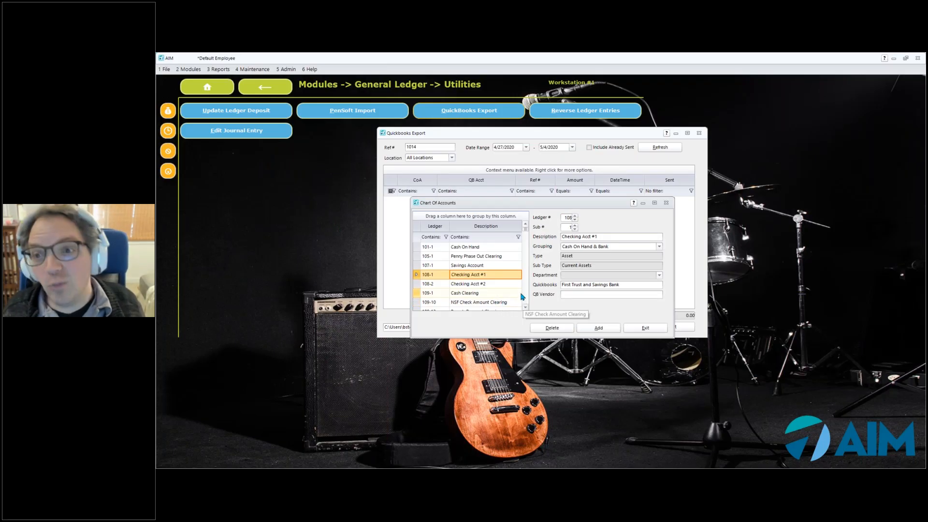
click(639, 327)
Clear both dates of the export's date range, include already sent entries and refresh the list for Ref # 1014
drag(474, 133, 456, 144)
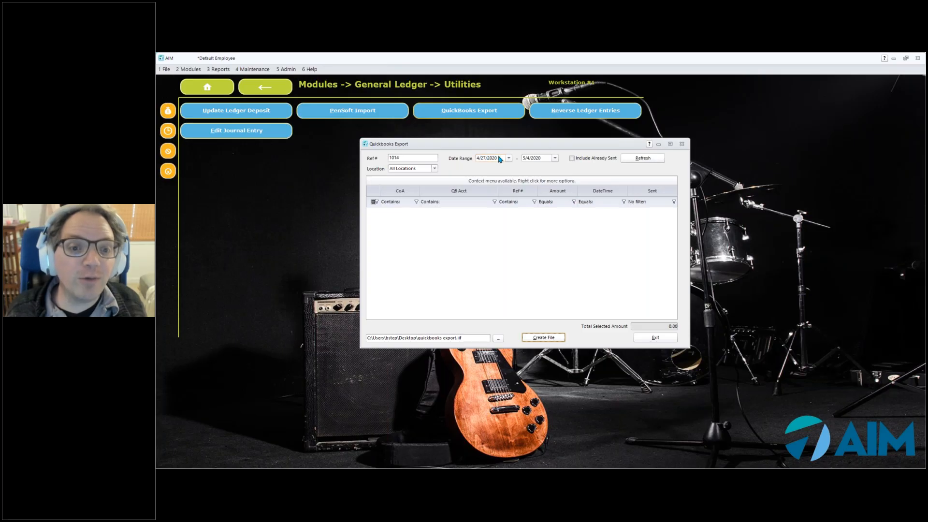
click(393, 160)
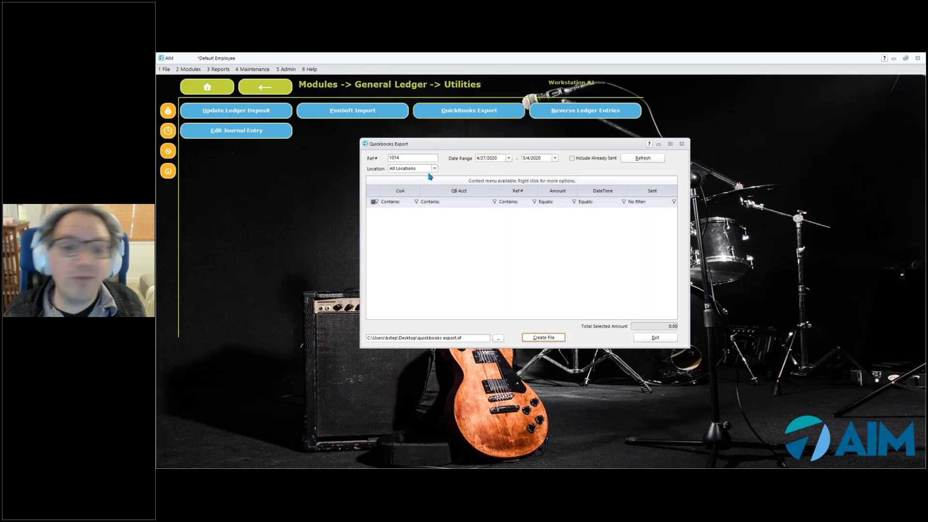
click(508, 159)
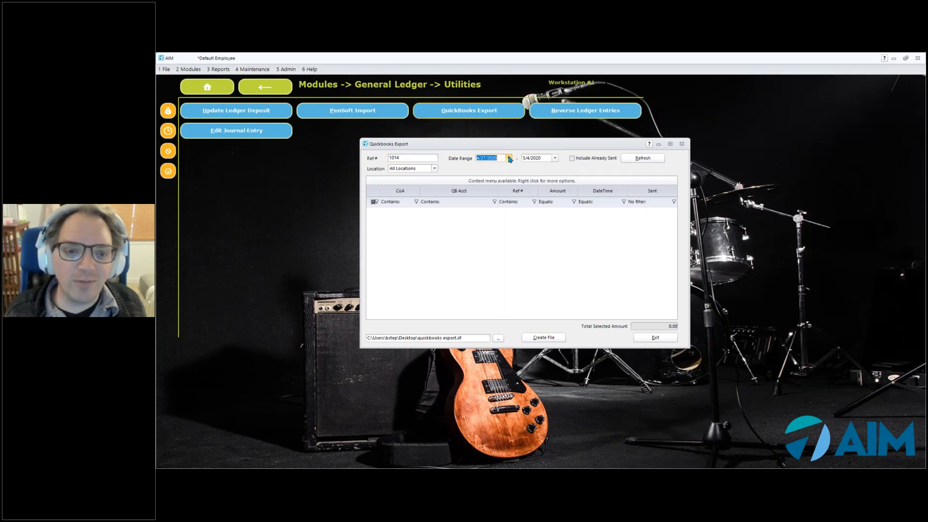
key(BackSpace)
click(550, 160)
key(BackSpace)
key(BackSpace)
key(BackSpace)
key(BackSpace)
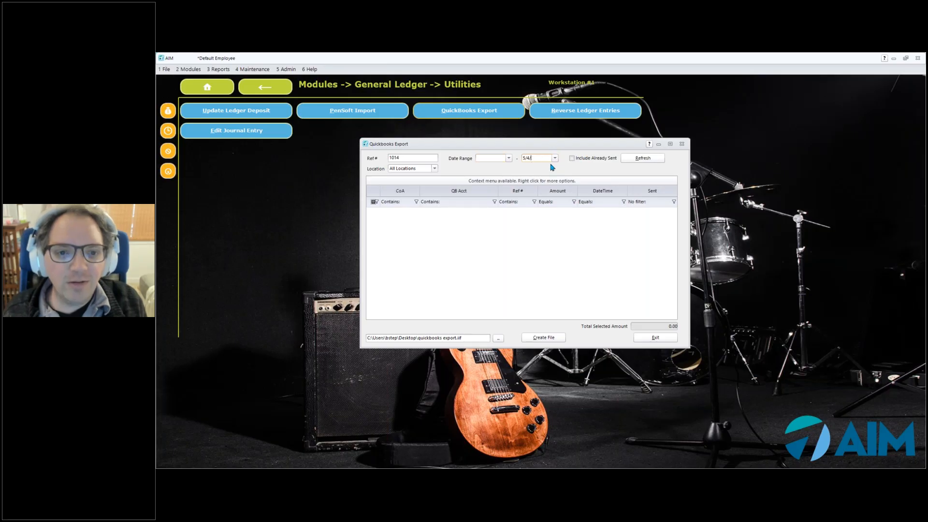
key(BackSpace)
key(BackSpace)
key(BackSpace)
key(BackSpace)
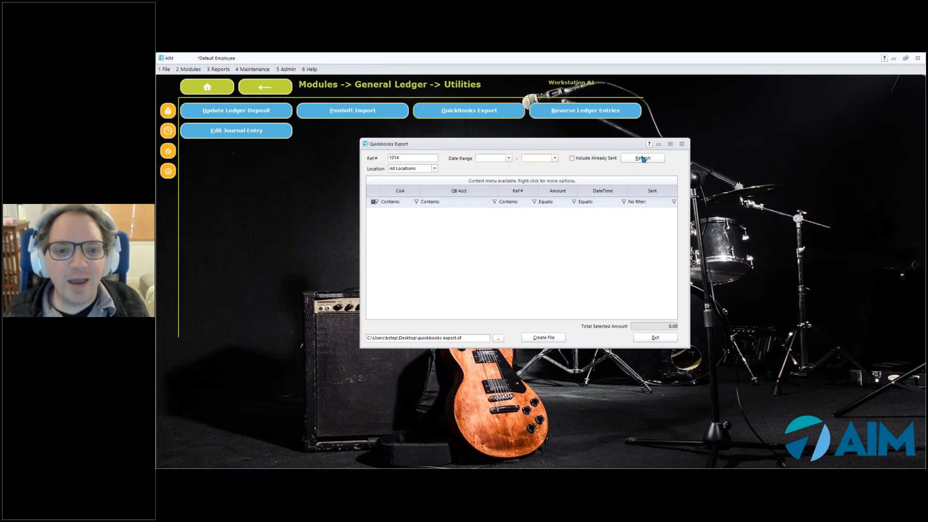
click(643, 159)
click(575, 160)
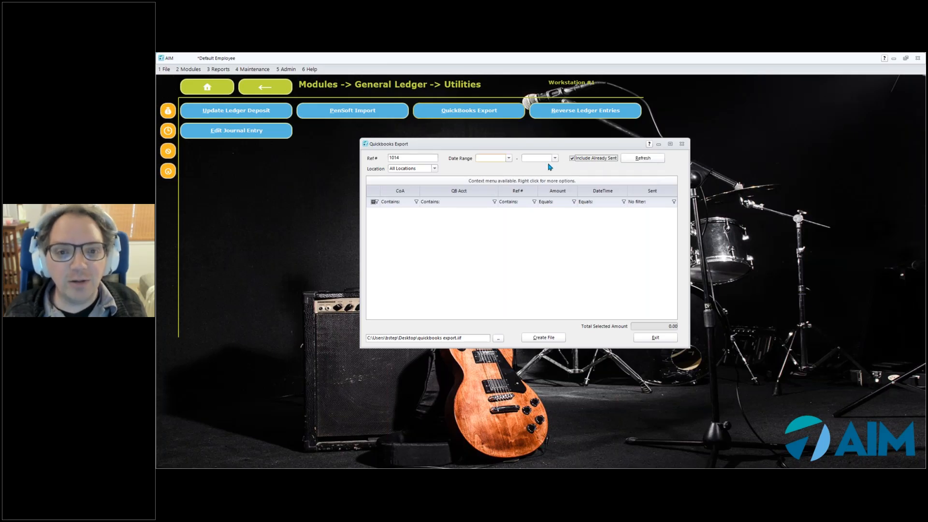
click(639, 158)
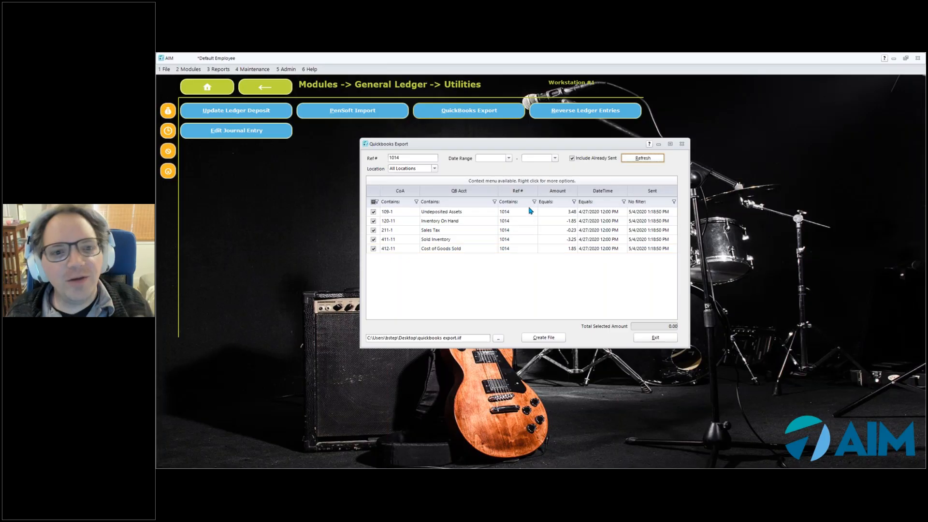
Open the Chart of Accounts beside the QuickBooks Export window and enlarge it to list more accounts
drag(555, 147, 730, 160)
click(253, 69)
mouse_move(278, 158)
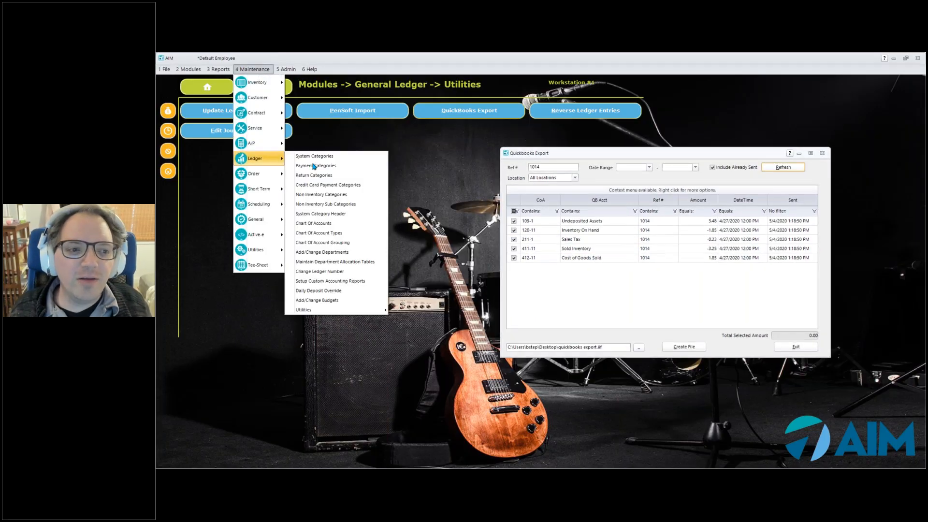
click(335, 223)
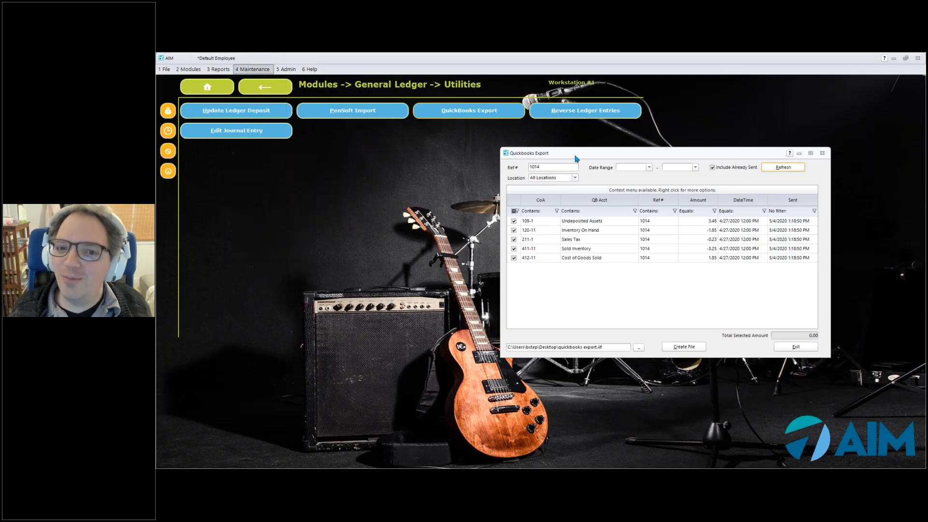
drag(526, 206, 315, 166)
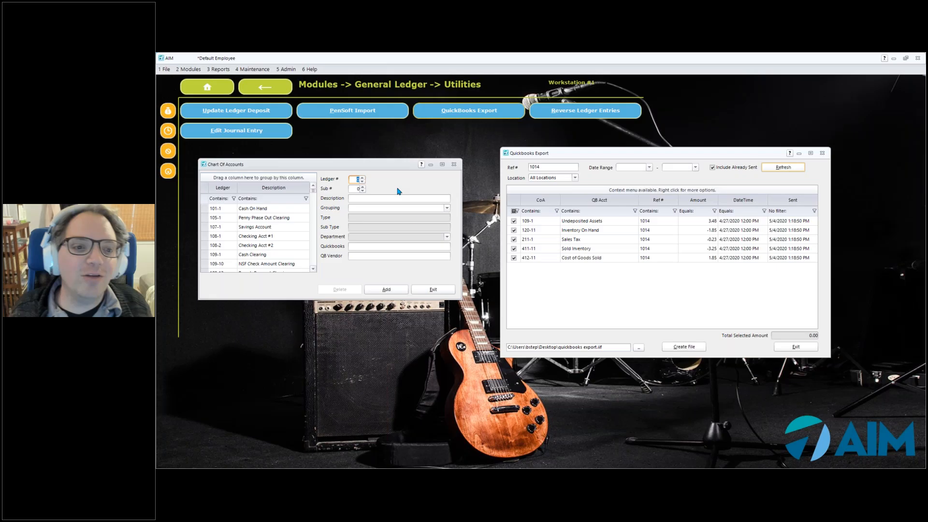
drag(463, 301, 473, 300)
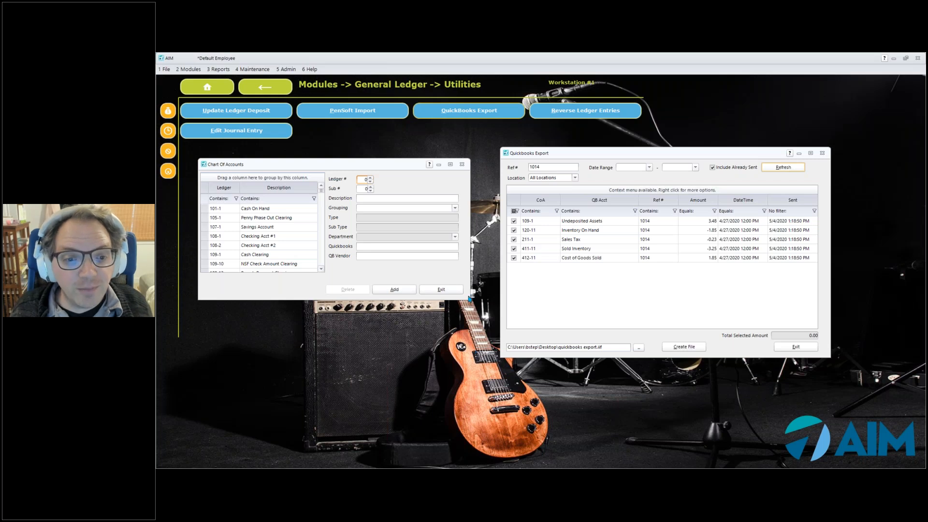
drag(468, 297, 482, 347)
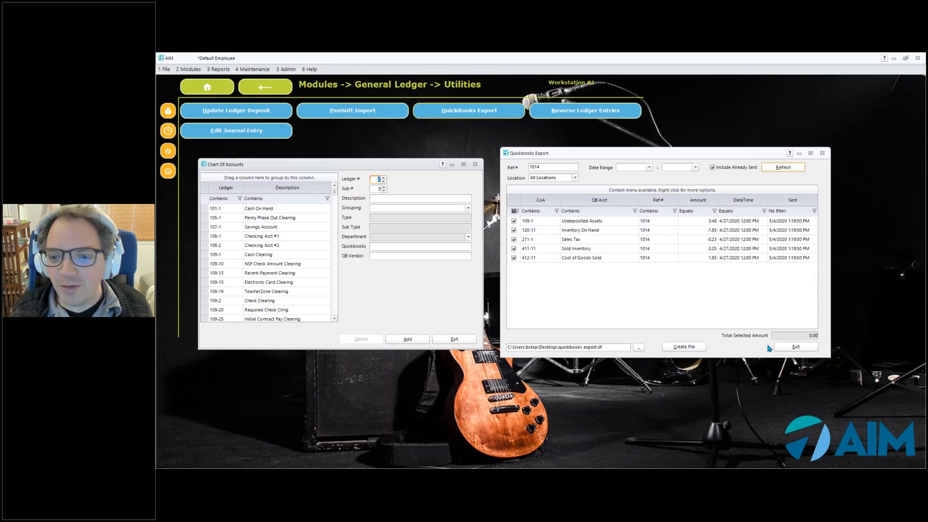
click(748, 388)
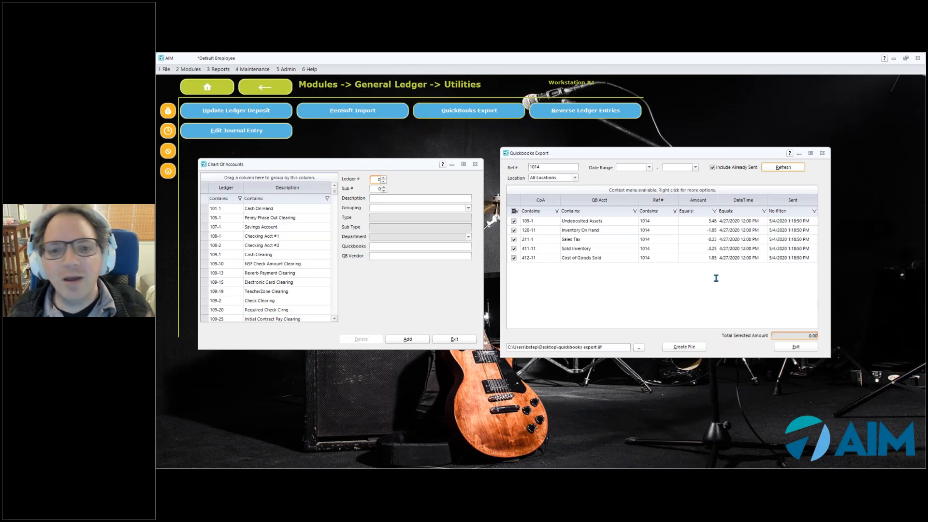
click(783, 167)
drag(604, 347, 561, 346)
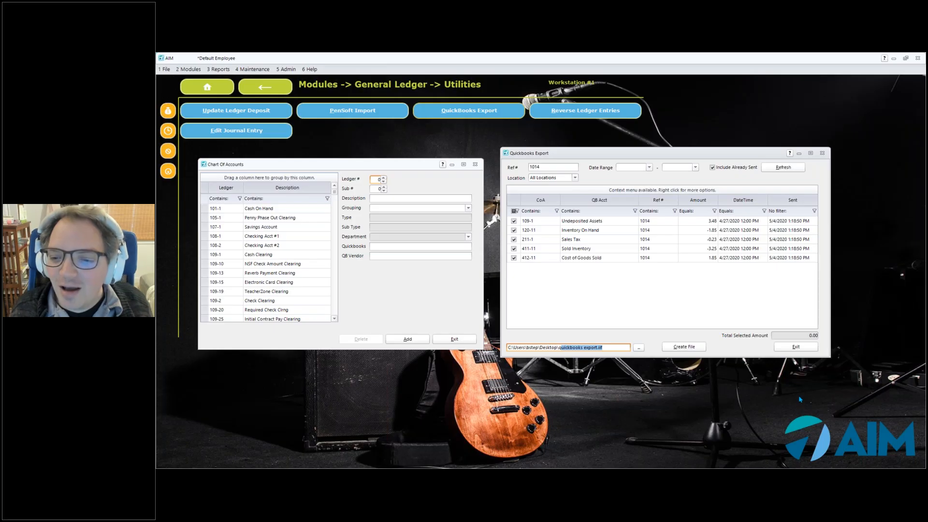
click(708, 413)
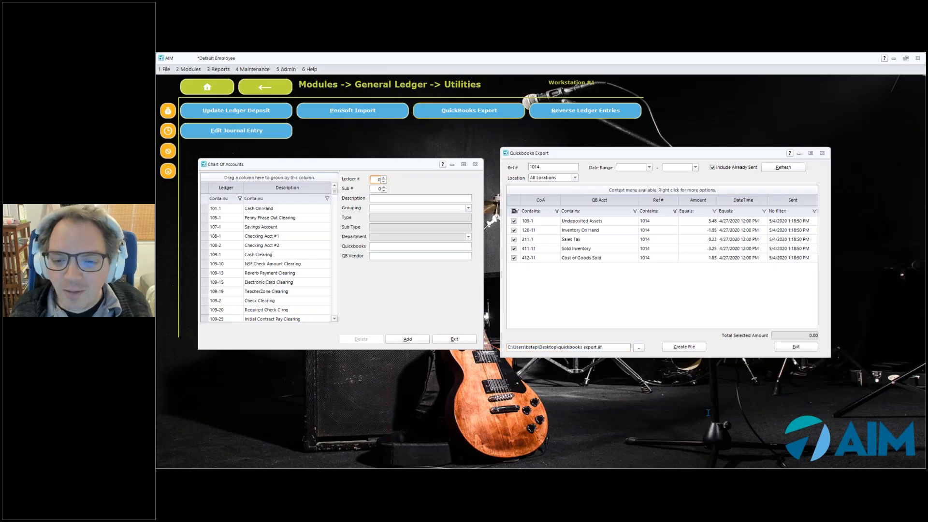